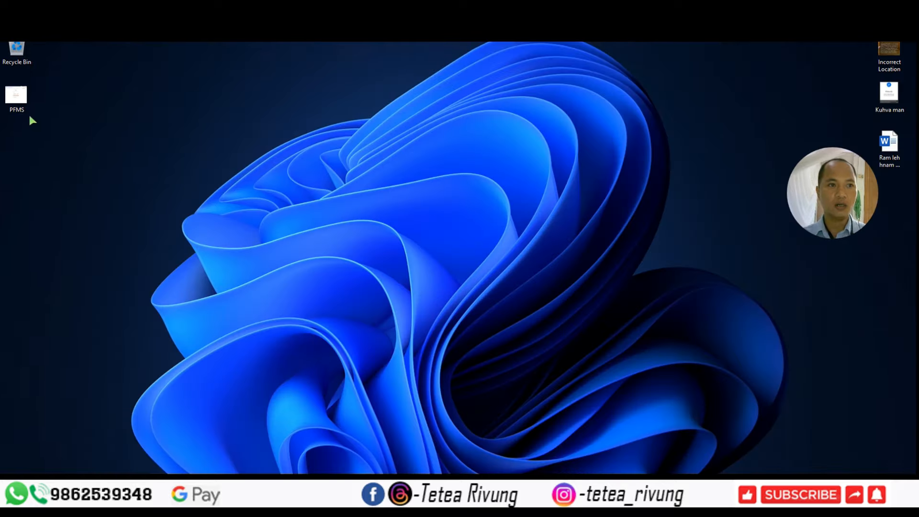
Inspect the ₹100 Kuhva man receipt image up close, then close it to return to the PFMS login page
{"action": "double_click", "coordinate": [888, 93]}
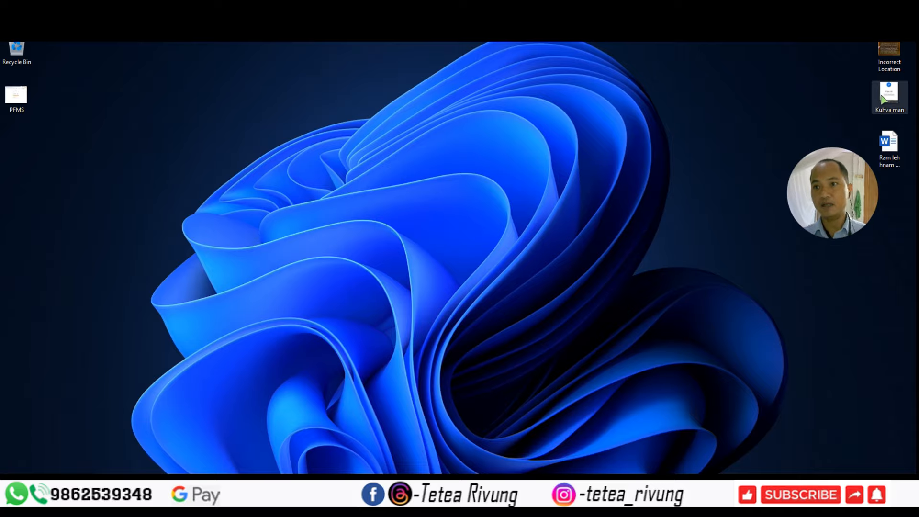
{"action": "scroll", "coordinate": [476, 232], "scroll_direction": "up", "scroll_amount": 5}
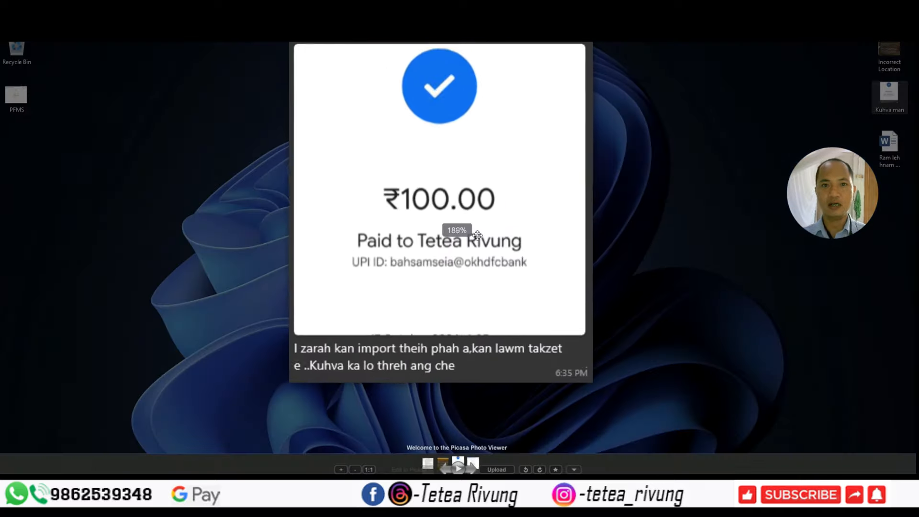
{"action": "scroll", "coordinate": [477, 233], "scroll_direction": "down", "scroll_amount": 1}
{"action": "mouse_move", "coordinate": [474, 206]}
{"action": "left_mouse_down"}
{"action": "mouse_move", "coordinate": [517, 206]}
{"action": "mouse_move", "coordinate": [474, 190]}
{"action": "left_mouse_up"}
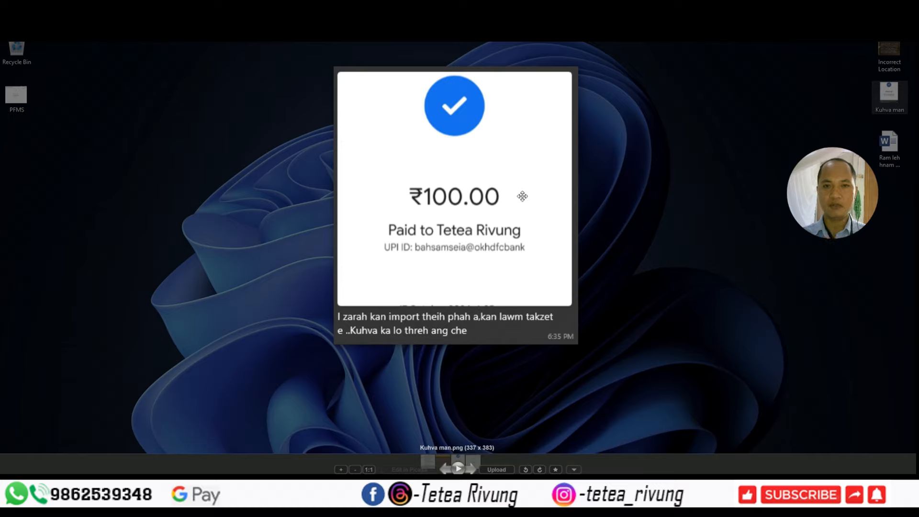
{"action": "left_click_drag", "start_coordinate": [485, 176], "coordinate": [495, 215]}
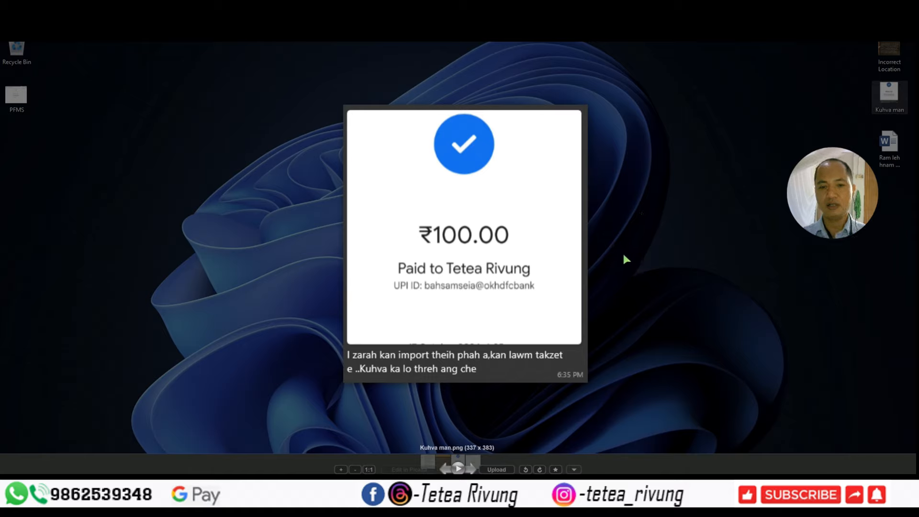
{"action": "left_click", "coordinate": [624, 266]}
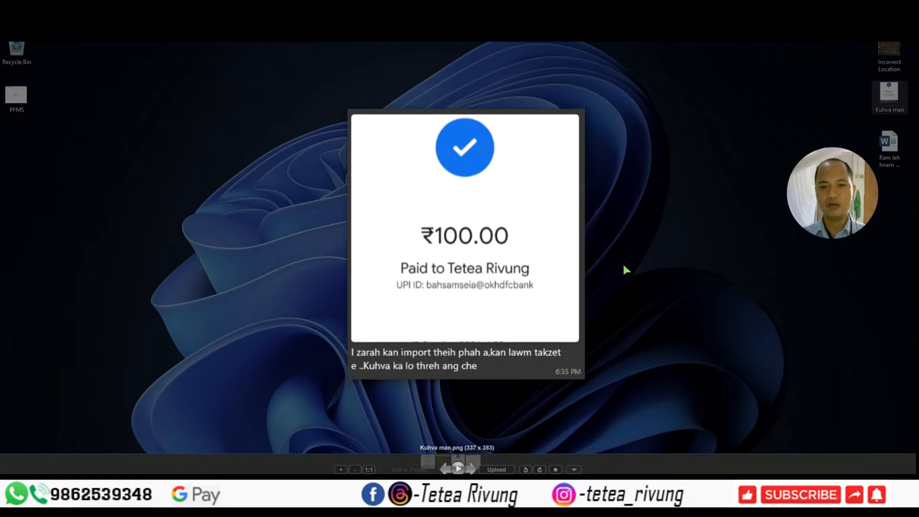
{"action": "left_click", "coordinate": [521, 487]}
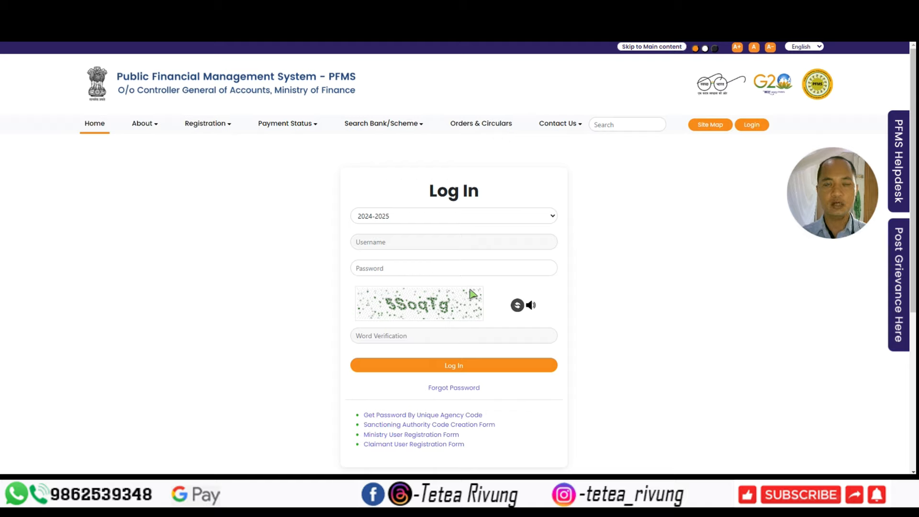
Log in to PFMS for 2024-2025 with the account username, password and the captcha word
{"action": "left_click", "coordinate": [448, 239]}
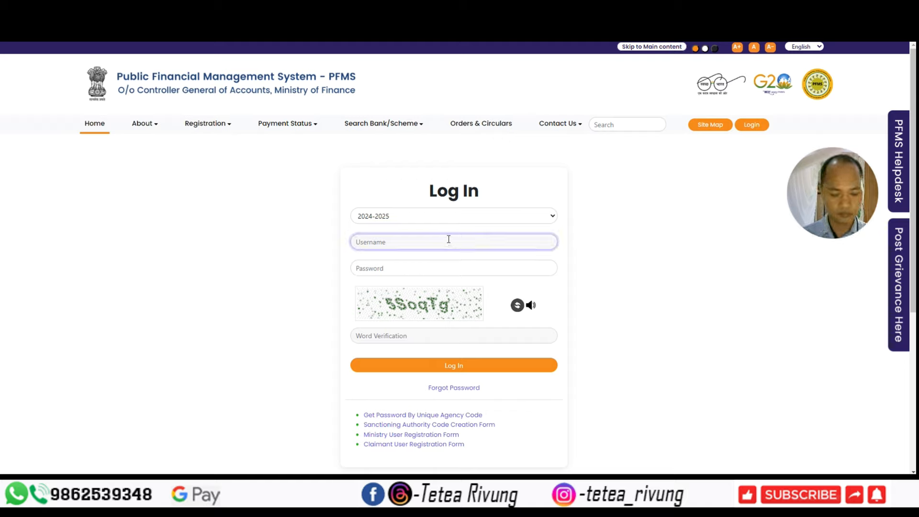
{"action": "type", "text": "***********"}
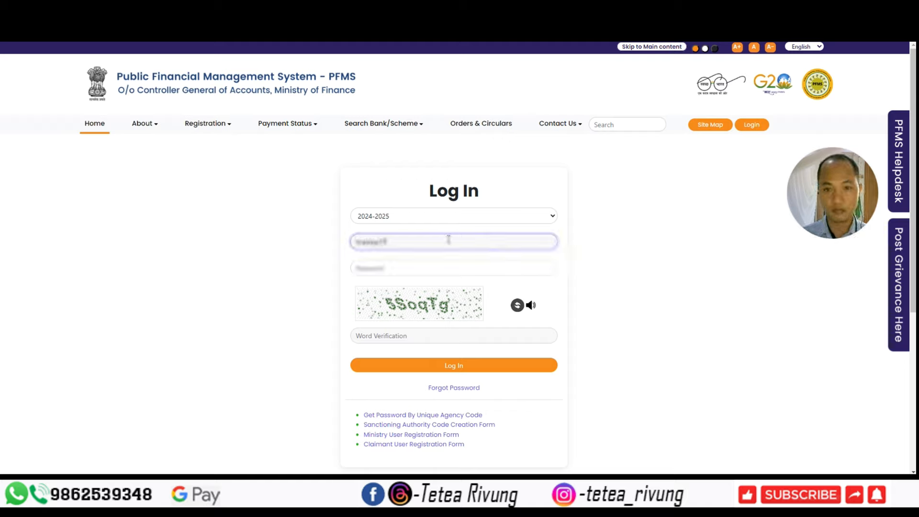
{"action": "key", "text": "Tab"}
{"action": "type", "text": "********"}
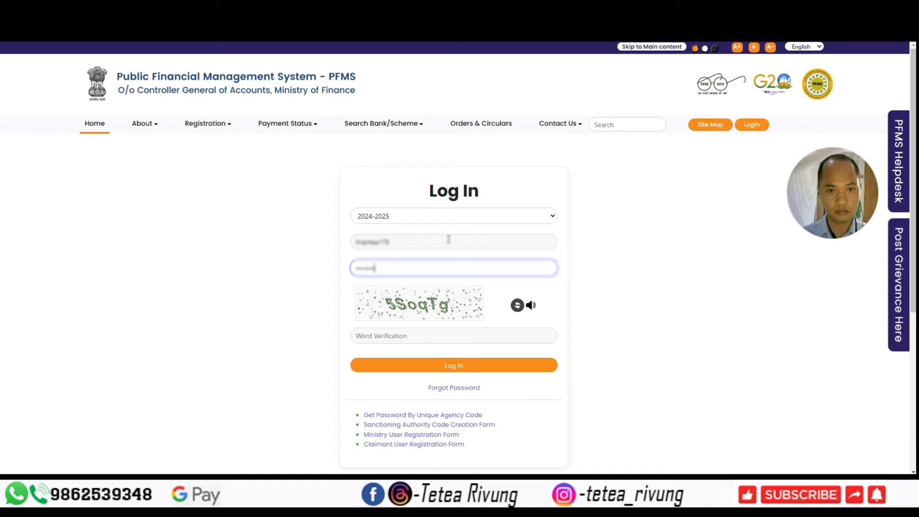
{"action": "key", "text": "Tab"}
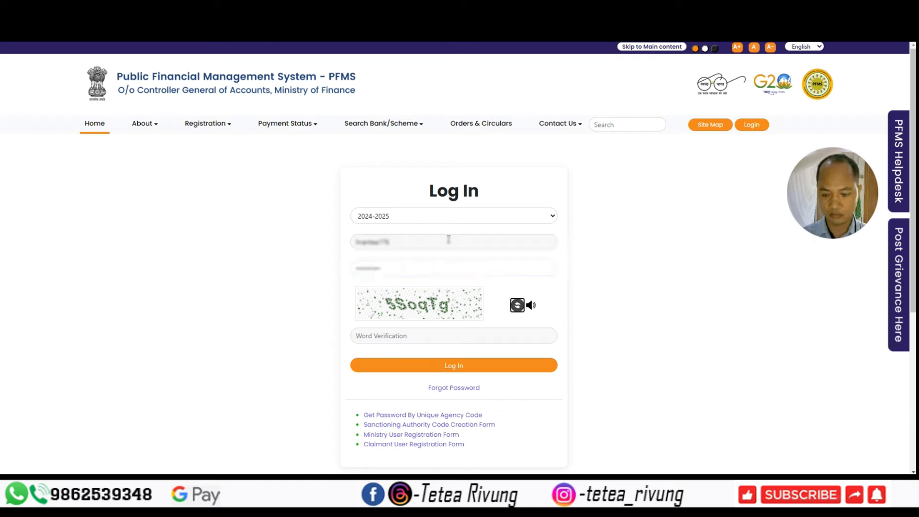
{"action": "key", "text": "Tab"}
{"action": "type", "text": "5S"}
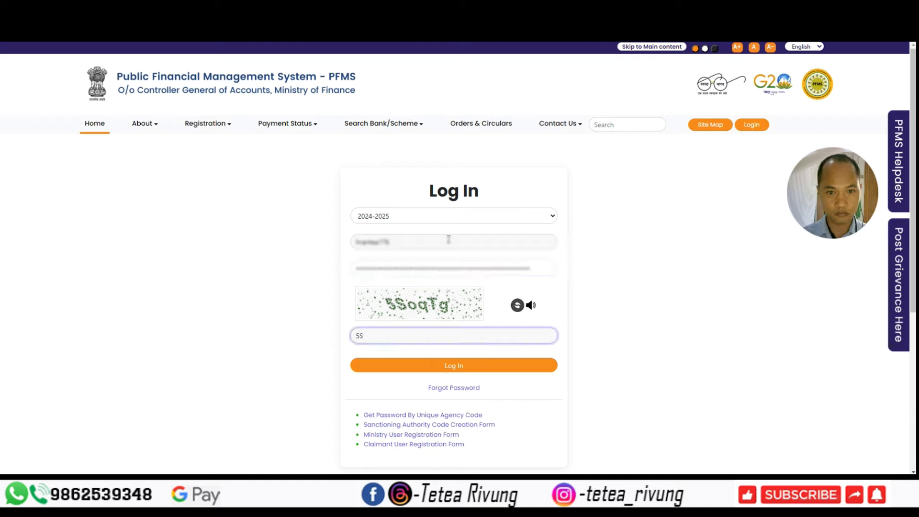
{"action": "type", "text": "o"}
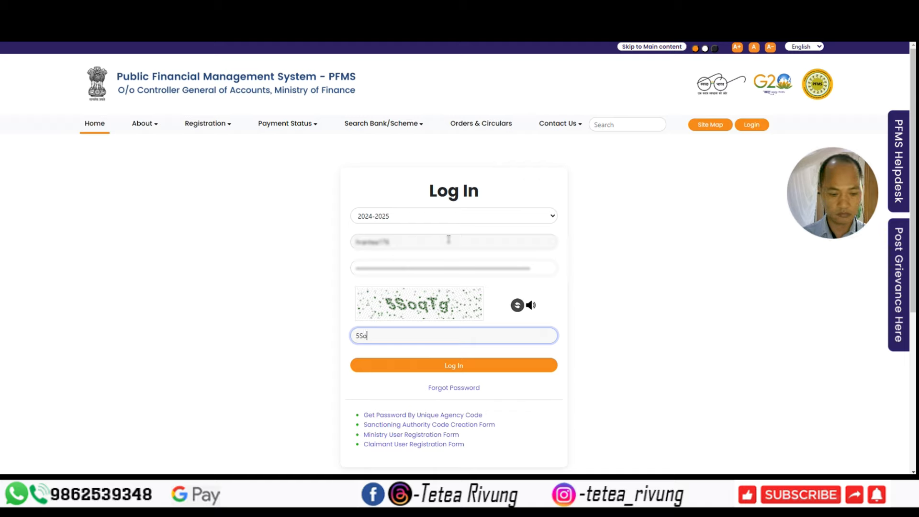
{"action": "type", "text": "qT"}
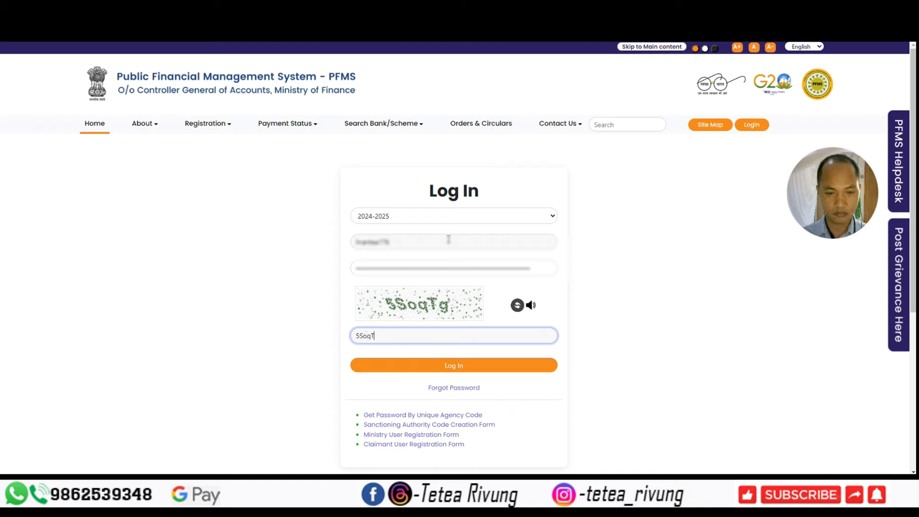
{"action": "type", "text": "g"}
{"action": "left_click", "coordinate": [462, 371]}
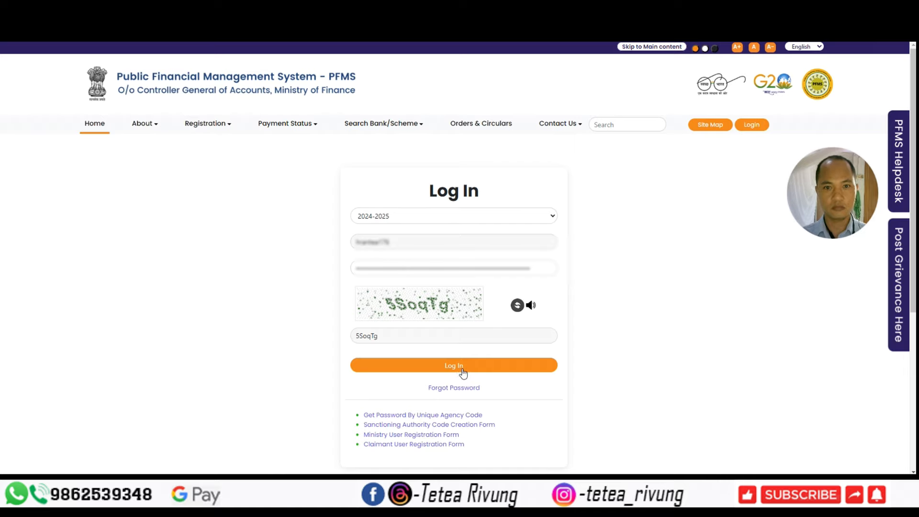
{"action": "left_click", "coordinate": [461, 371]}
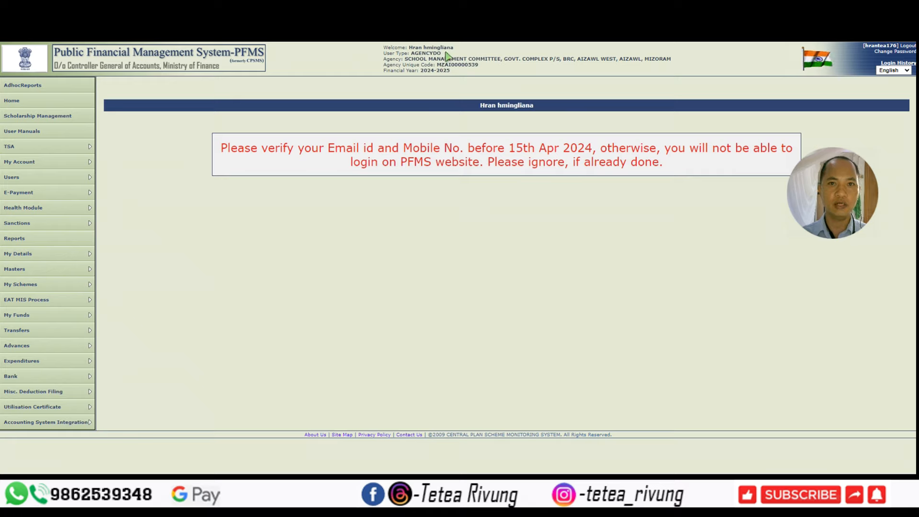
{"action": "left_click_drag", "start_coordinate": [444, 53], "coordinate": [410, 53]}
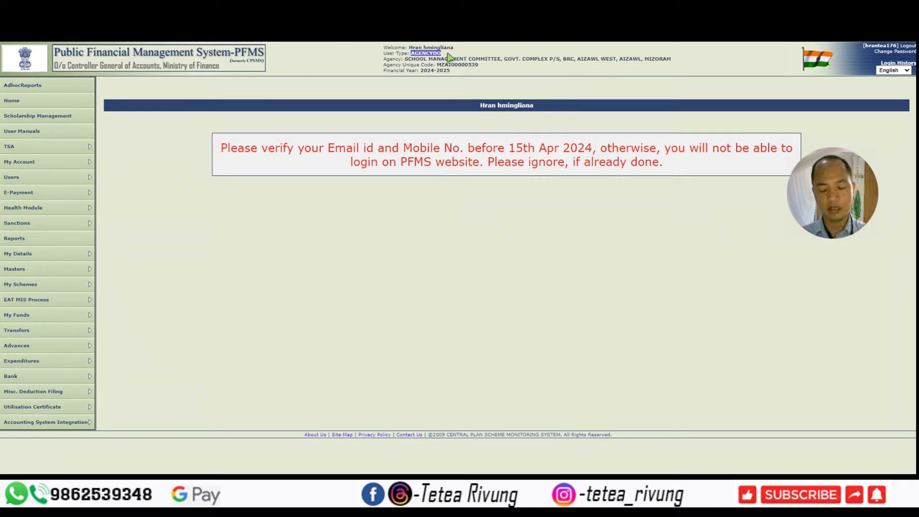
{"action": "left_click_drag", "start_coordinate": [450, 55], "coordinate": [433, 53]}
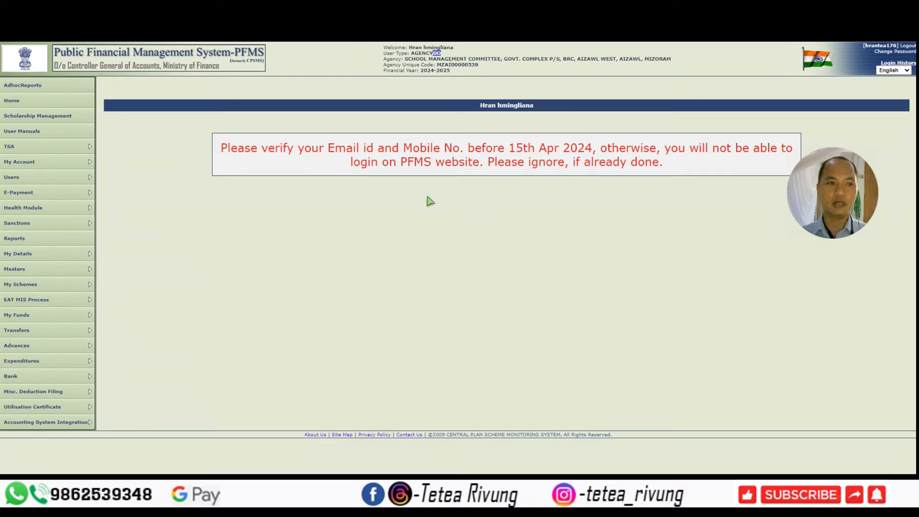
{"action": "left_click", "coordinate": [427, 218]}
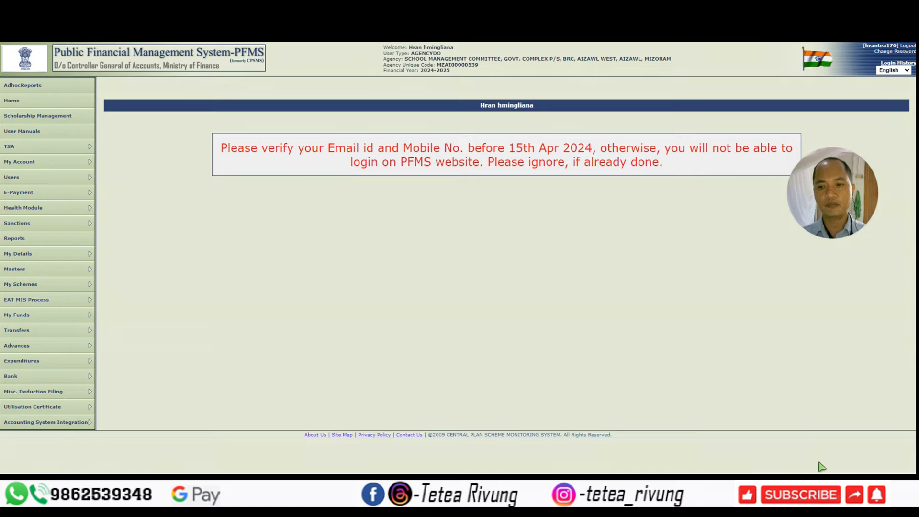
{"action": "mouse_move", "coordinate": [236, 244]}
{"action": "left_mouse_down"}
{"action": "mouse_move", "coordinate": [171, 269]}
{"action": "mouse_move", "coordinate": [79, 271]}
{"action": "left_mouse_up"}
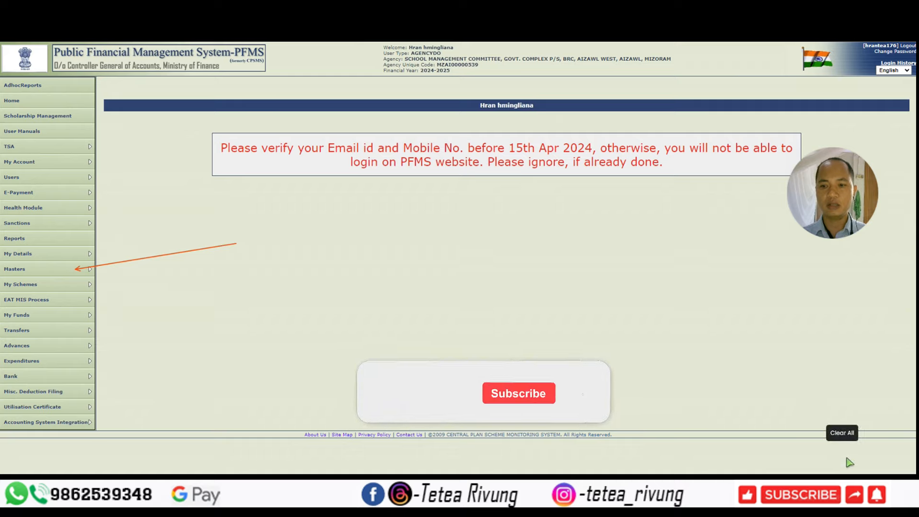
Bring up the My Schemes flyout submenu in the PFMS left menu
{"action": "left_click", "coordinate": [823, 470]}
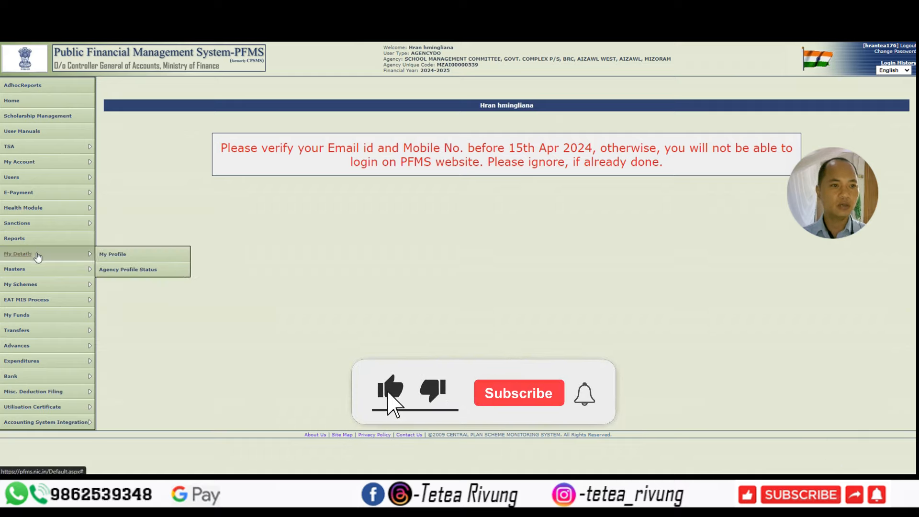
{"action": "mouse_move", "coordinate": [37, 283]}
{"action": "mouse_move", "coordinate": [137, 306]}
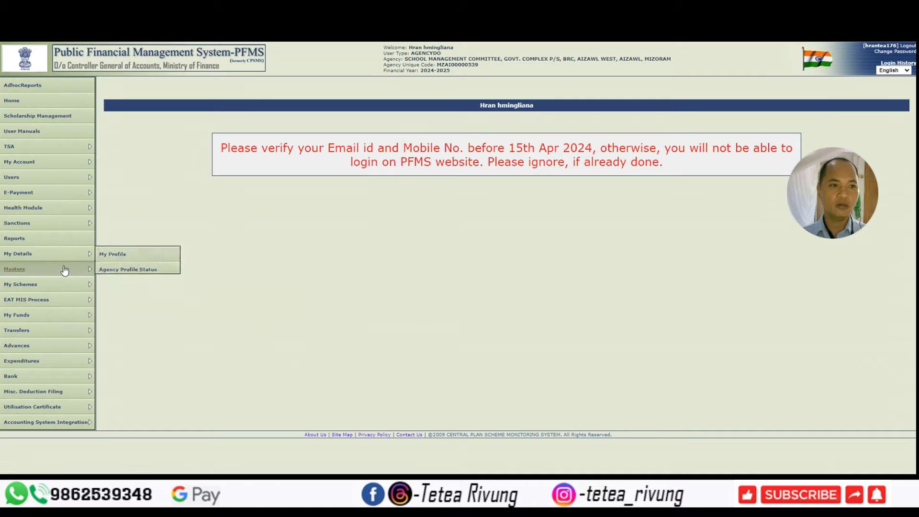
{"action": "mouse_move", "coordinate": [63, 271]}
{"action": "mouse_move", "coordinate": [166, 301]}
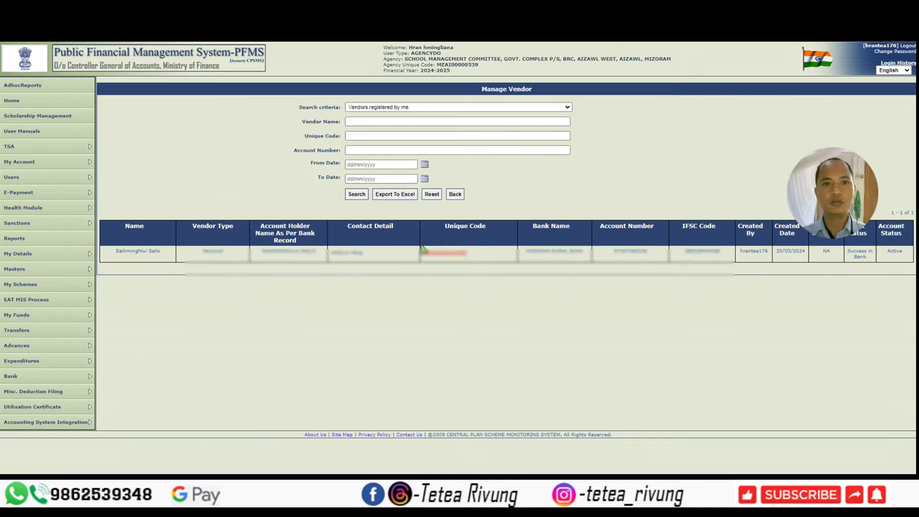
Highlight the Search criteria label and the agency name in the Manage Vendor header
{"action": "left_click_drag", "start_coordinate": [299, 106], "coordinate": [339, 108]}
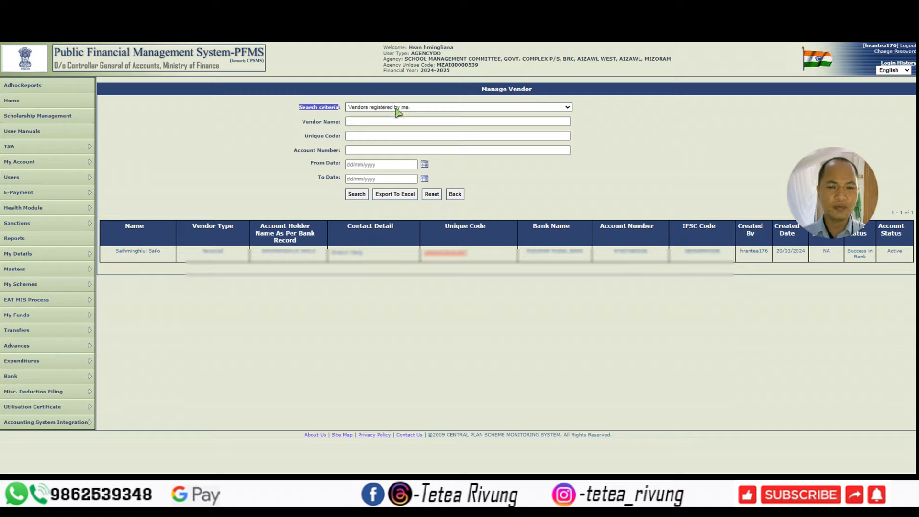
{"action": "left_click", "coordinate": [655, 131]}
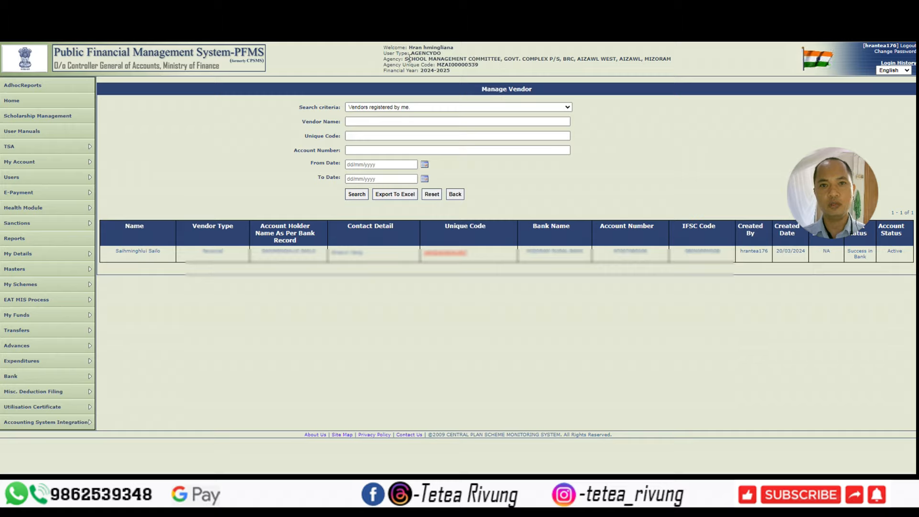
{"action": "left_click_drag", "start_coordinate": [404, 59], "coordinate": [672, 58]}
{"action": "left_click", "coordinate": [539, 62]}
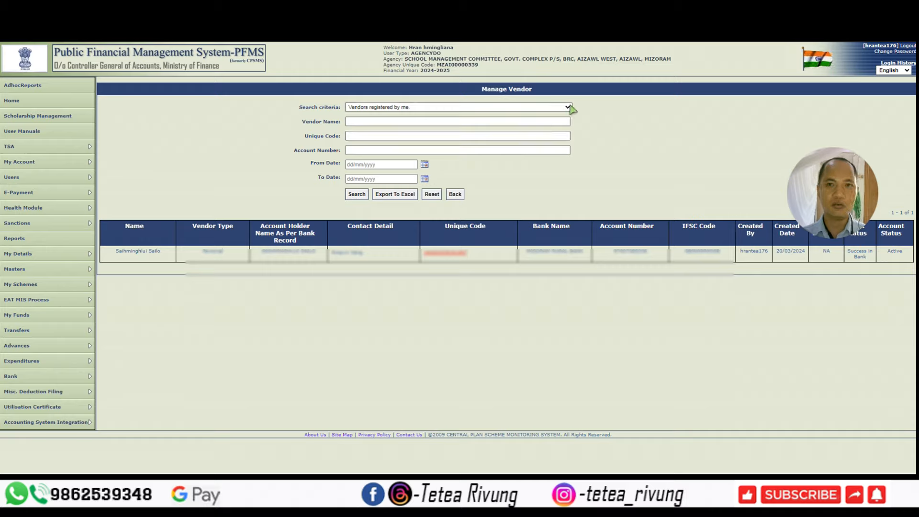
Set Search criteria to 'Vendors mapped but registered by others', listing three active vendors
{"action": "left_click", "coordinate": [568, 106]}
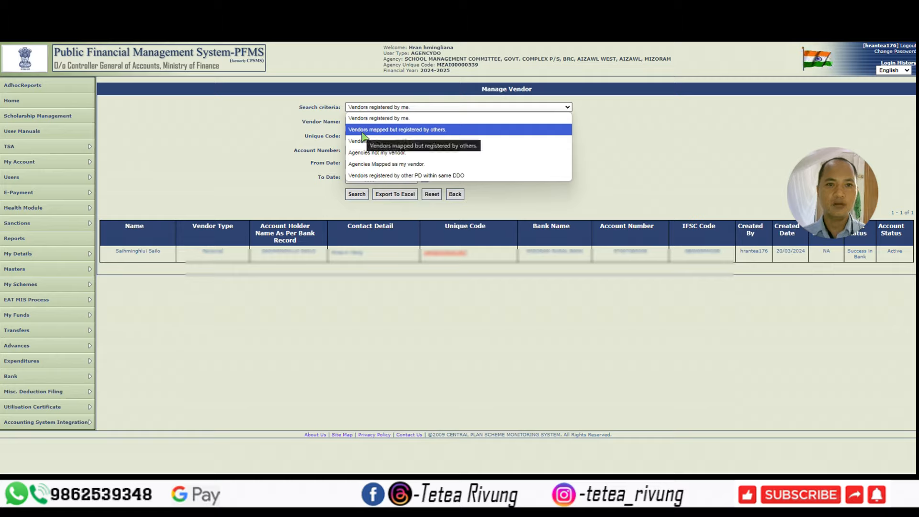
{"action": "left_click", "coordinate": [480, 130]}
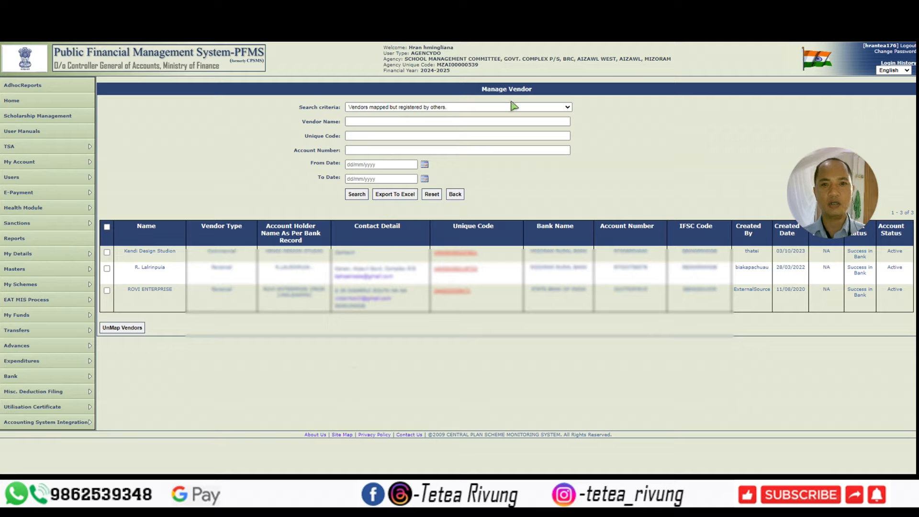
{"action": "left_click", "coordinate": [566, 107]}
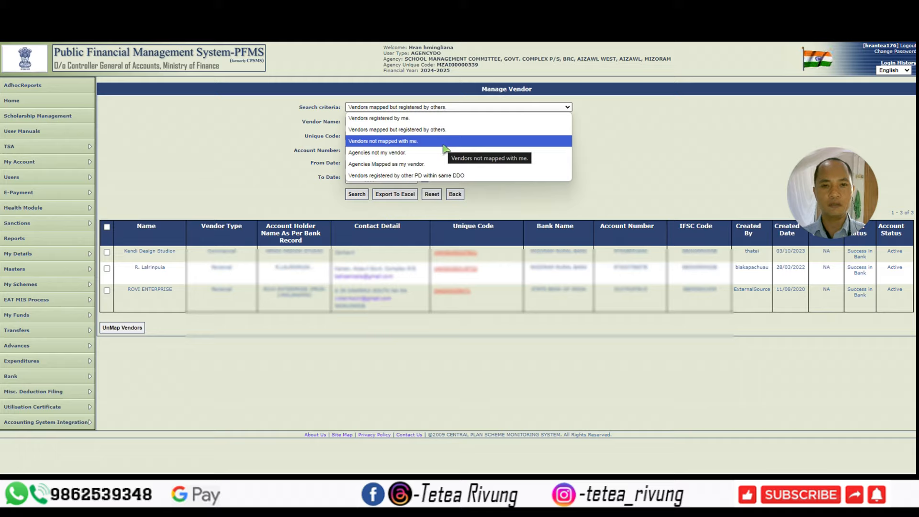
{"action": "left_click", "coordinate": [396, 343]}
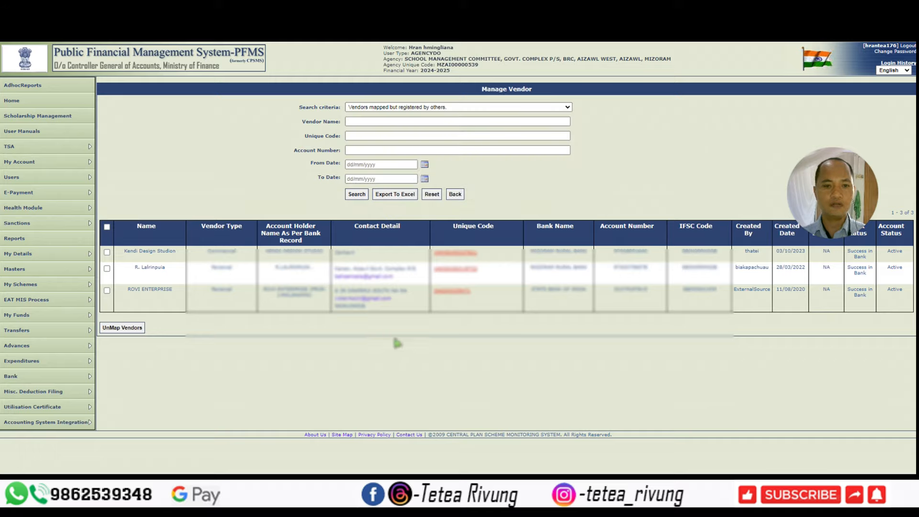
{"action": "left_click_drag", "start_coordinate": [363, 338], "coordinate": [346, 369]}
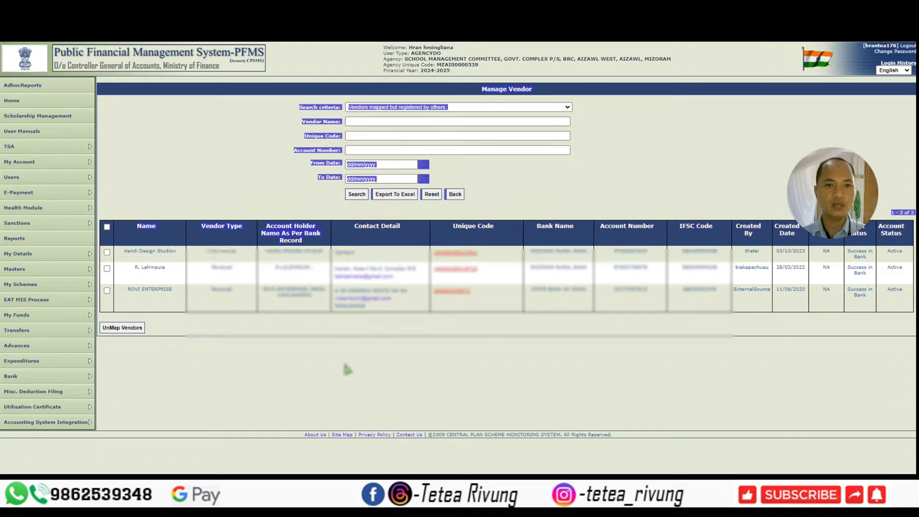
{"action": "left_click", "coordinate": [351, 372]}
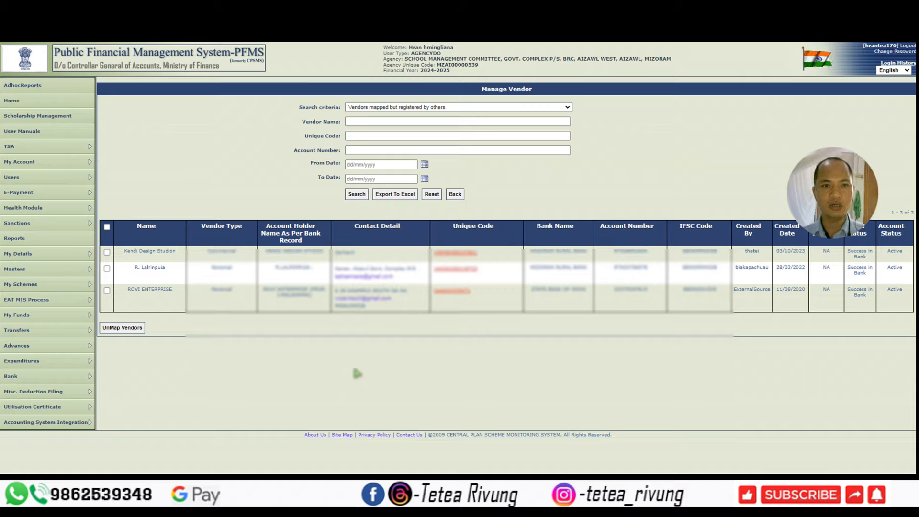
{"action": "left_click", "coordinate": [479, 108]}
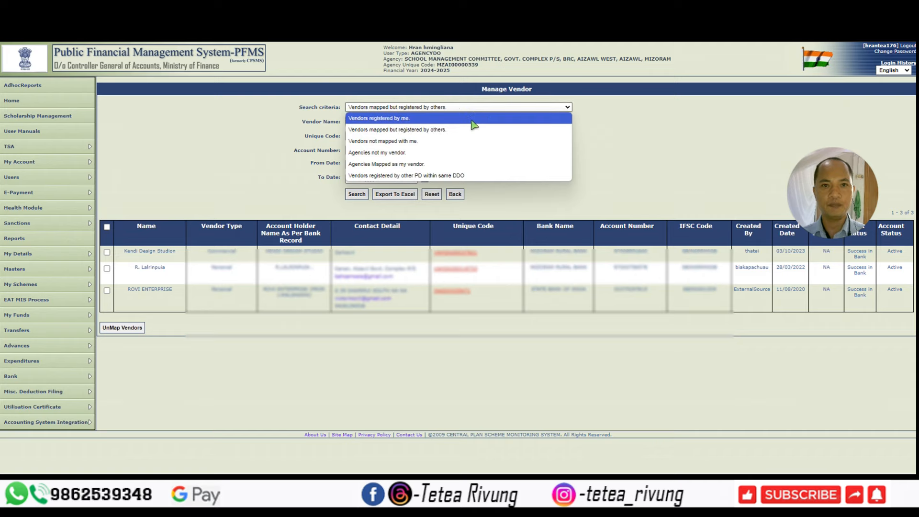
{"action": "left_click", "coordinate": [471, 118]}
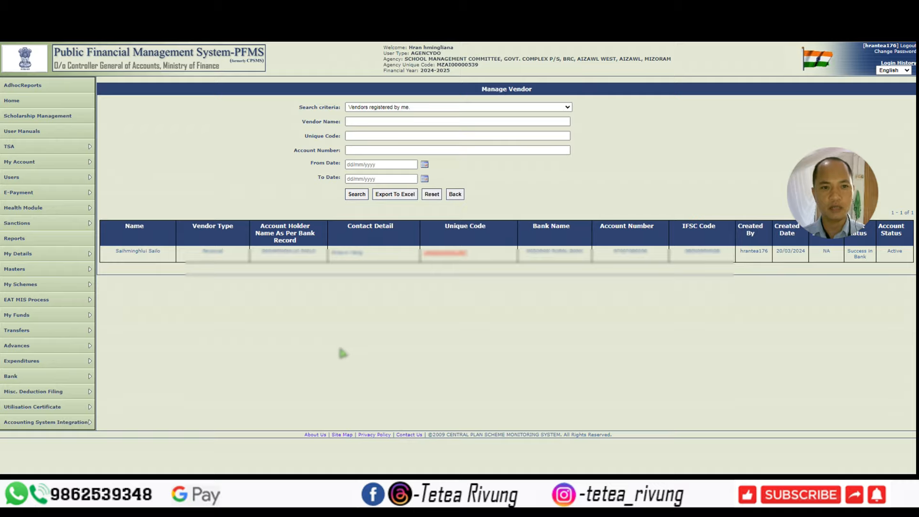
{"action": "left_click", "coordinate": [517, 108]}
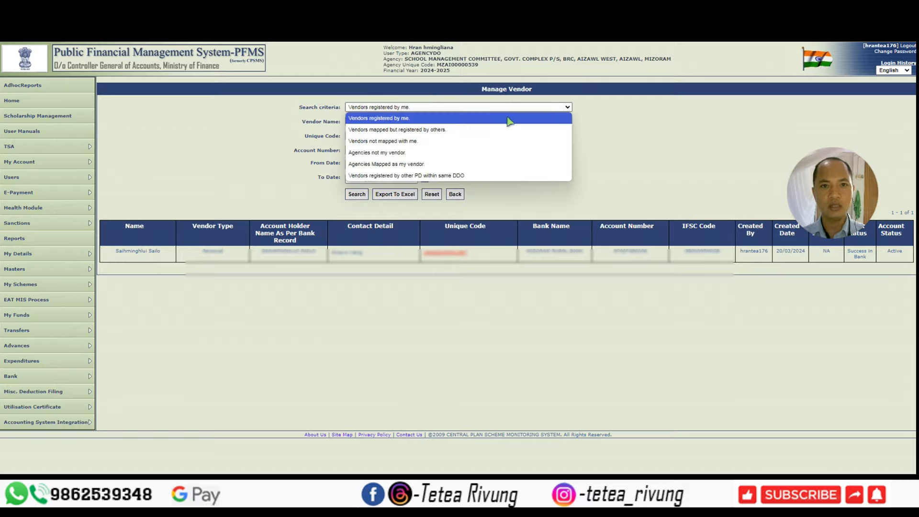
{"action": "left_click", "coordinate": [509, 130]}
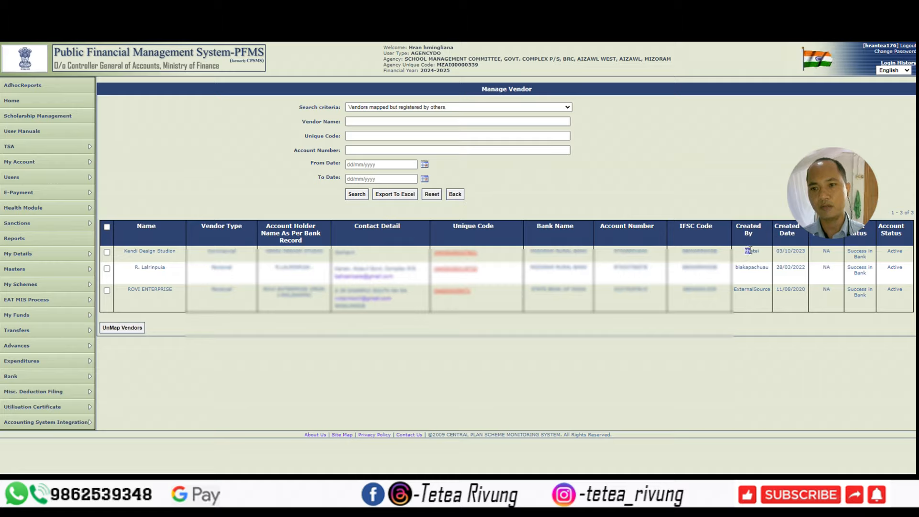
{"action": "left_click_drag", "start_coordinate": [751, 268], "coordinate": [760, 269]}
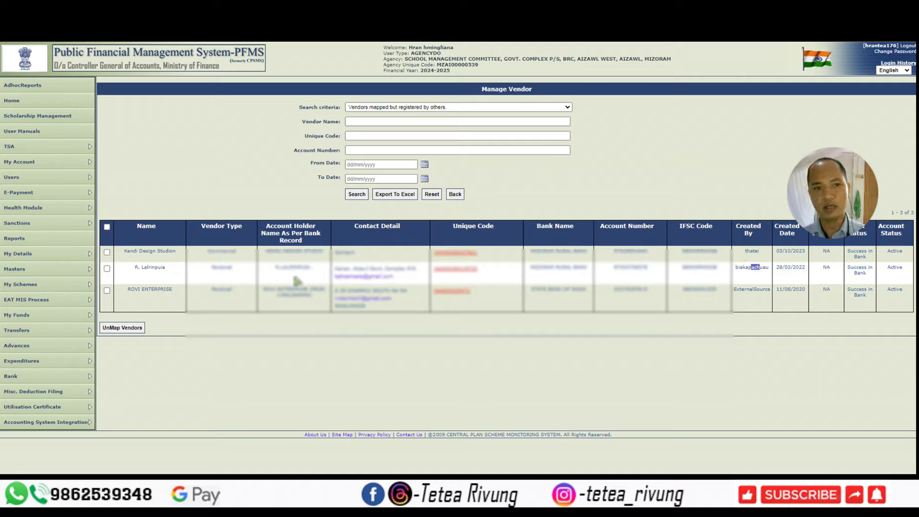
{"action": "left_click_drag", "start_coordinate": [167, 268], "coordinate": [134, 272]}
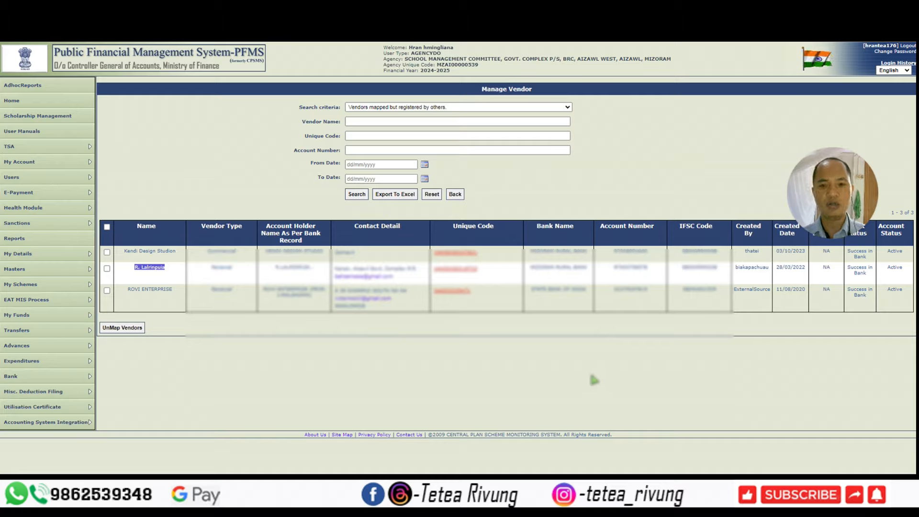
{"action": "left_click", "coordinate": [736, 268]}
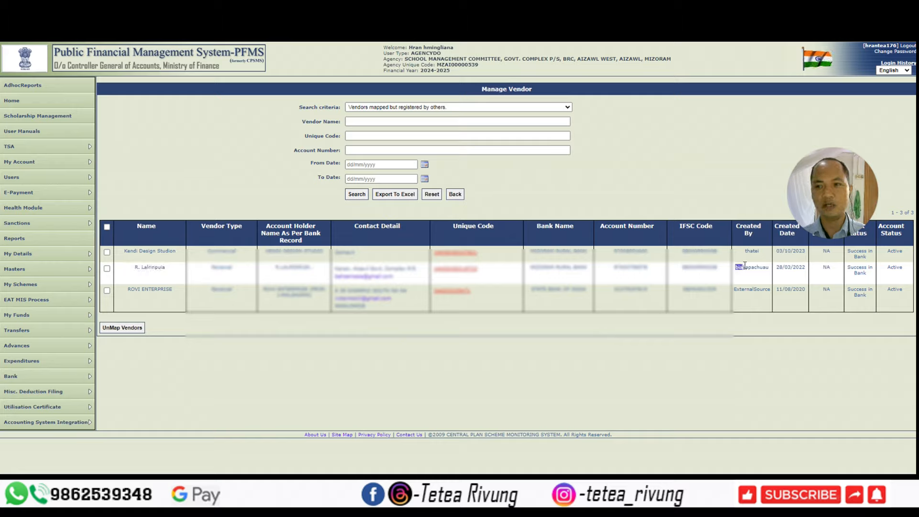
{"action": "left_click_drag", "start_coordinate": [738, 268], "coordinate": [773, 270]}
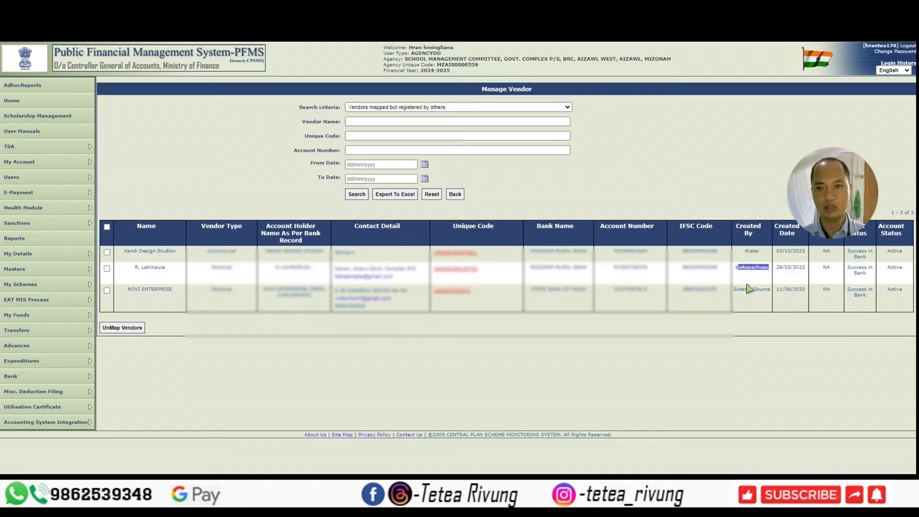
{"action": "left_click", "coordinate": [754, 273]}
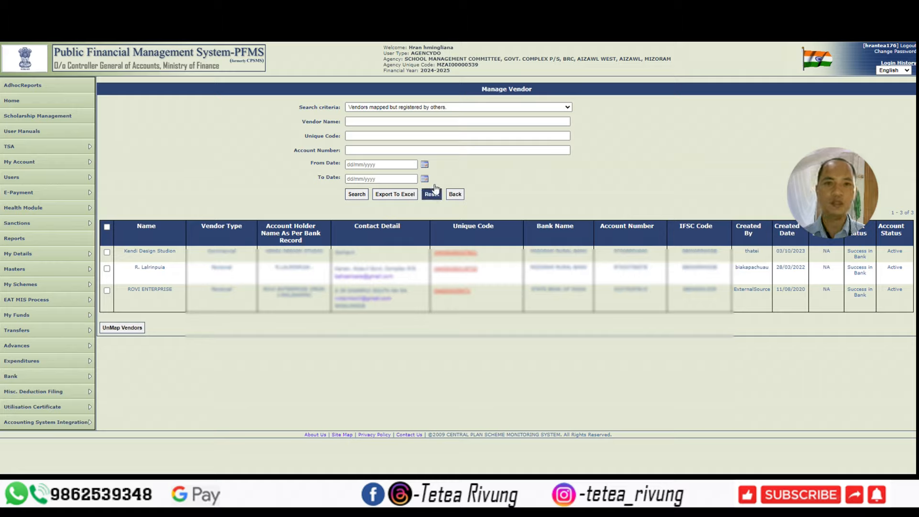
Set Search criteria to 'Vendors not mapped with me', browse the 100-vendor list, then focus Vendor Name
{"action": "left_click", "coordinate": [438, 107]}
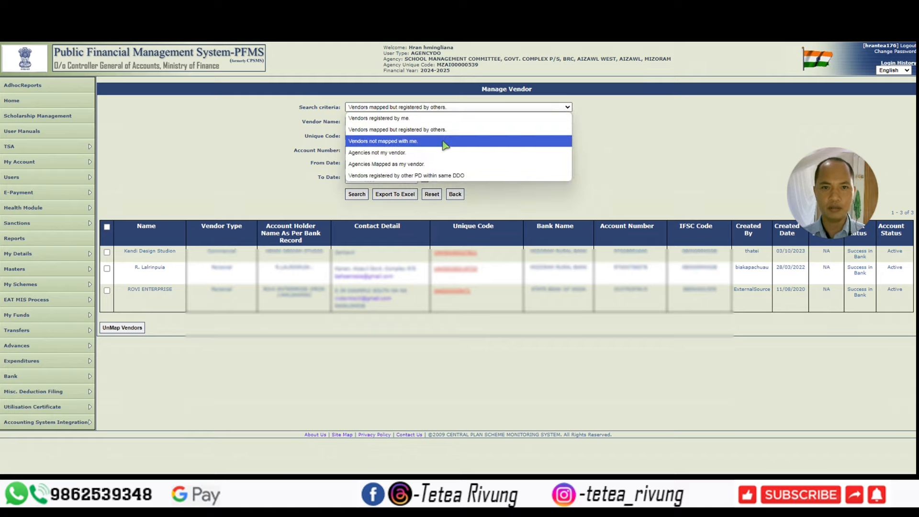
{"action": "left_click", "coordinate": [444, 141]}
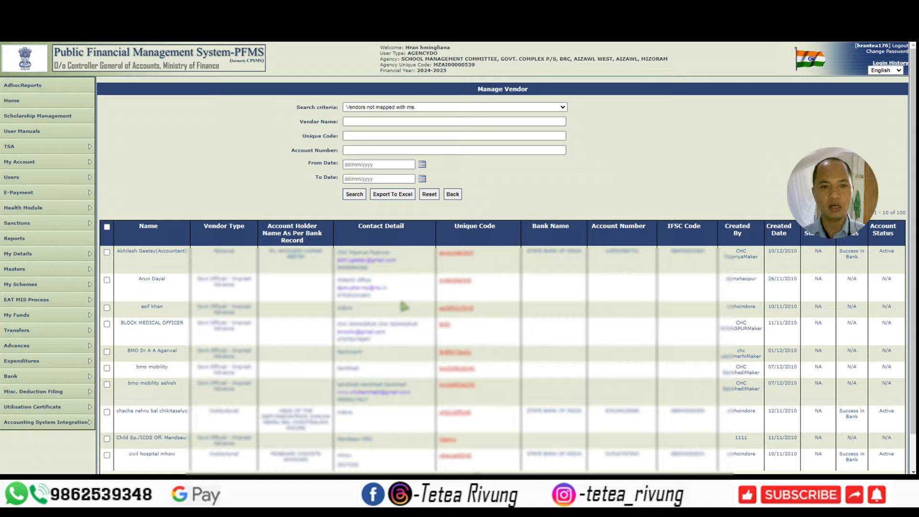
{"action": "scroll", "coordinate": [404, 307], "scroll_direction": "down", "scroll_amount": 2}
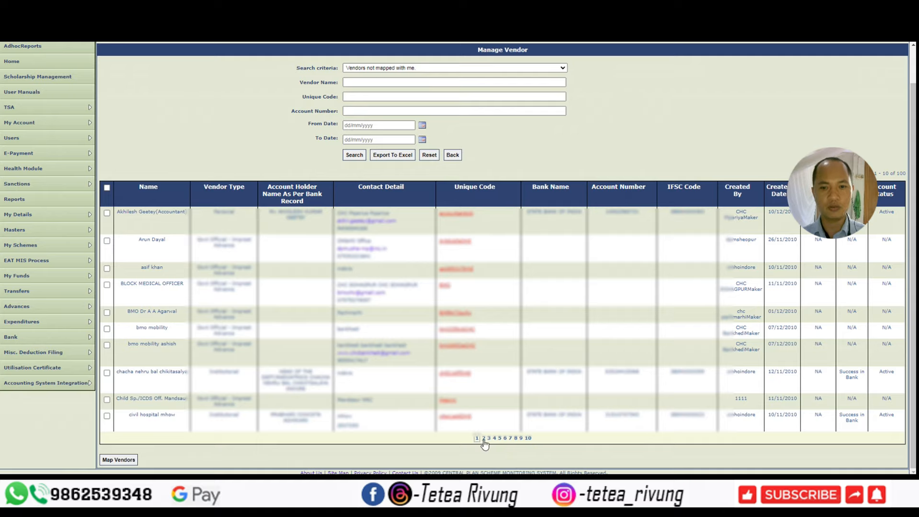
{"action": "scroll", "coordinate": [364, 308], "scroll_direction": "up", "scroll_amount": 2}
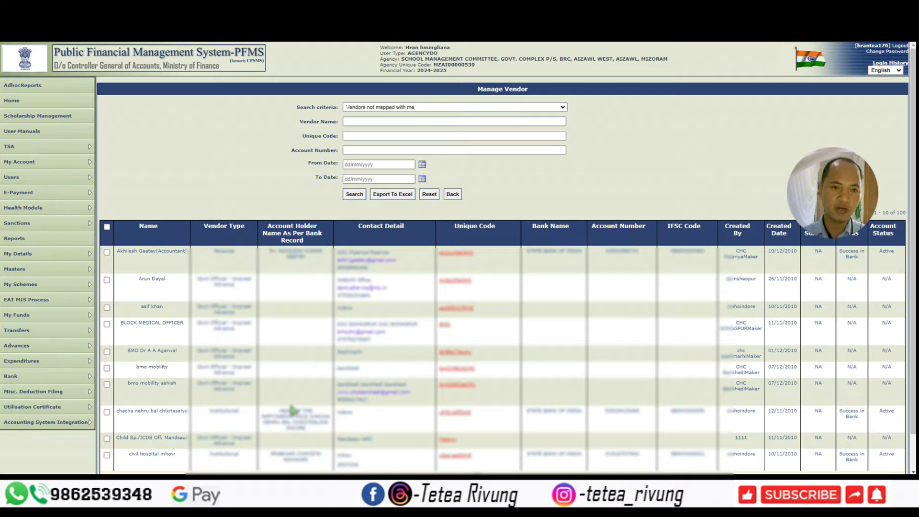
{"action": "left_click", "coordinate": [370, 121]}
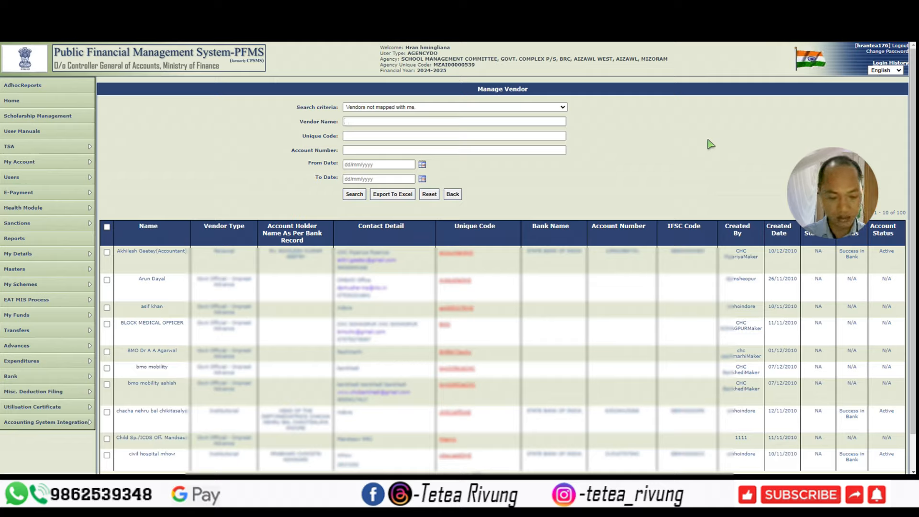
Search the unmapped vendors for 'zote bakery' and tick the single ZOTE BAKERY row
{"action": "type", "text": "zote bat"}
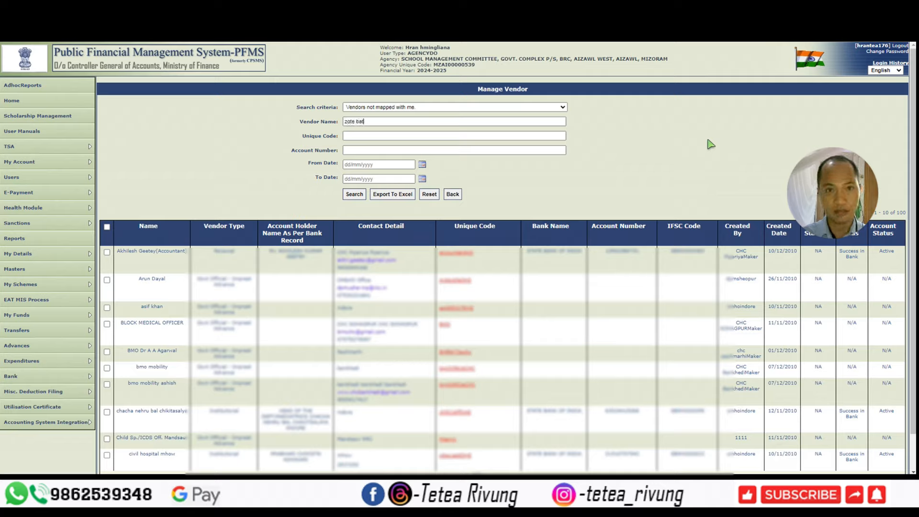
{"action": "key", "text": "BackSpace"}
{"action": "type", "text": "ka"}
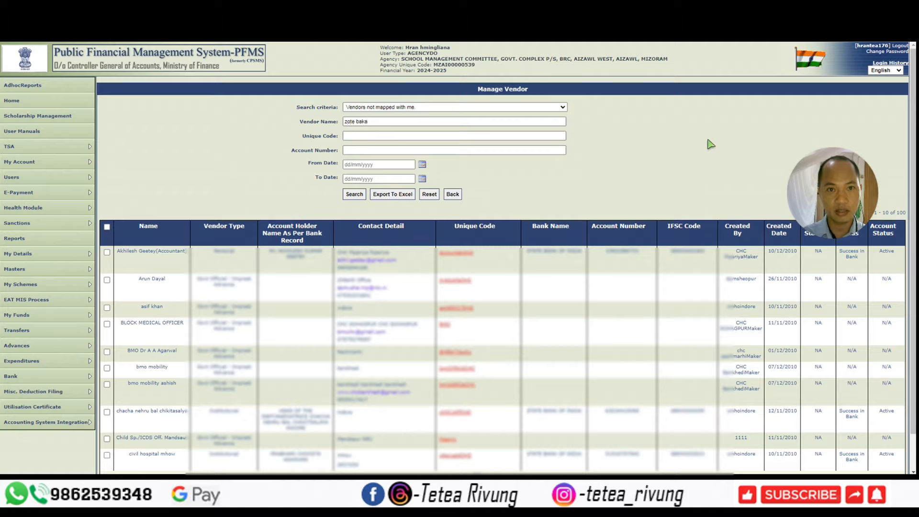
{"action": "key", "text": "BackSpace"}
{"action": "type", "text": "ery"}
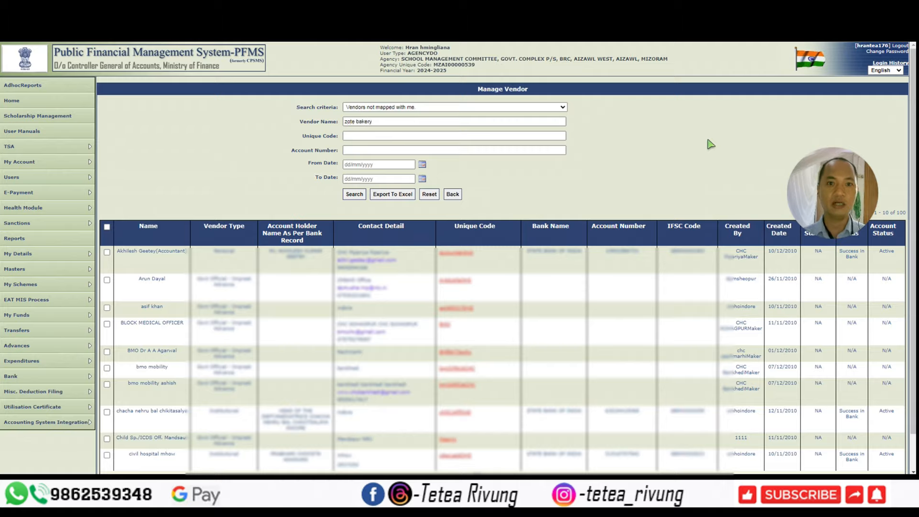
{"action": "left_click", "coordinate": [354, 194]}
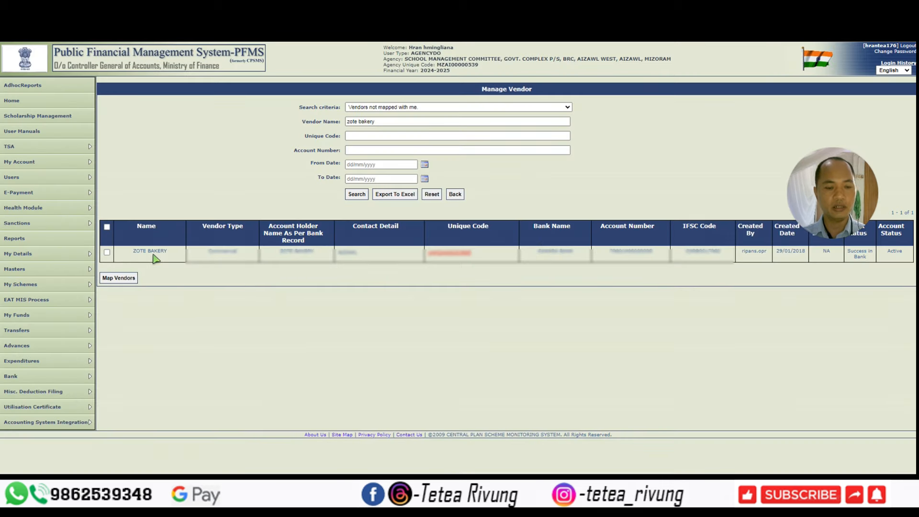
{"action": "left_click", "coordinate": [107, 253]}
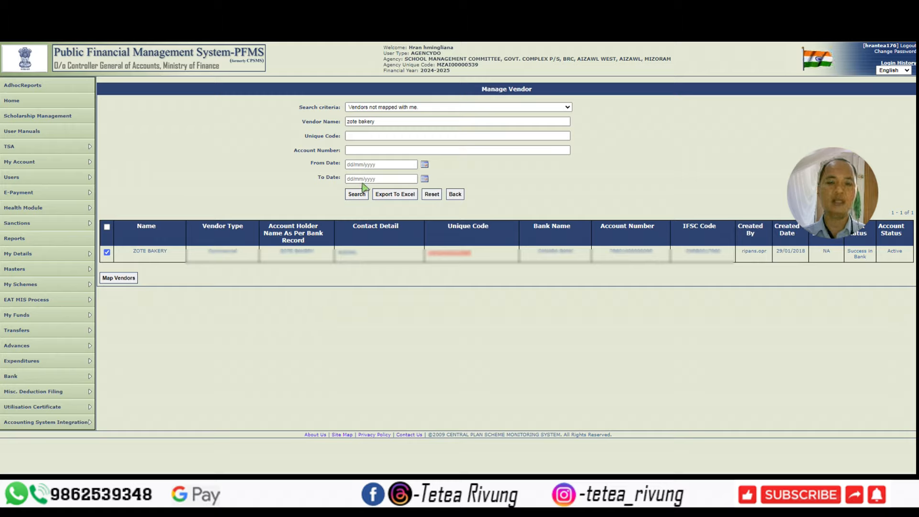
{"action": "left_click_drag", "start_coordinate": [382, 120], "coordinate": [335, 121]}
{"action": "left_click", "coordinate": [327, 340]}
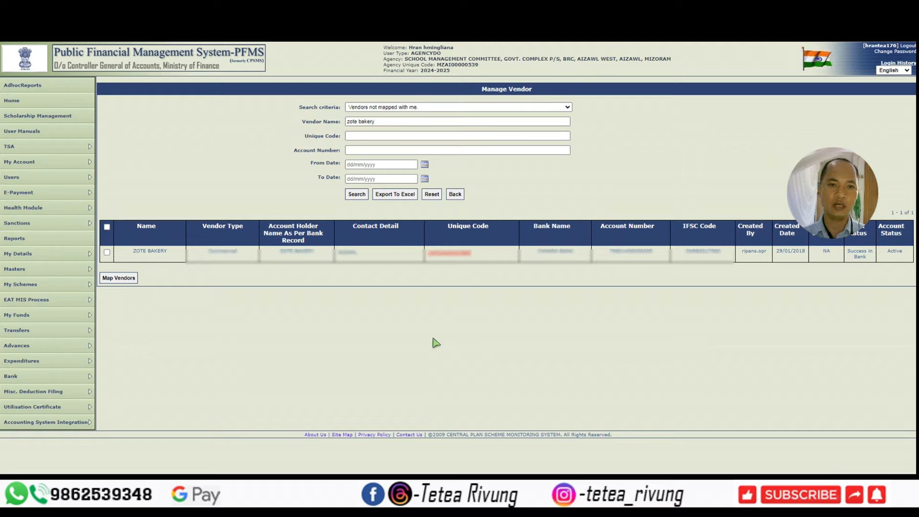
Check the Search criteria options without changing them, keeping ZOTE BAKERY as the only result
{"action": "mouse_move", "coordinate": [62, 271]}
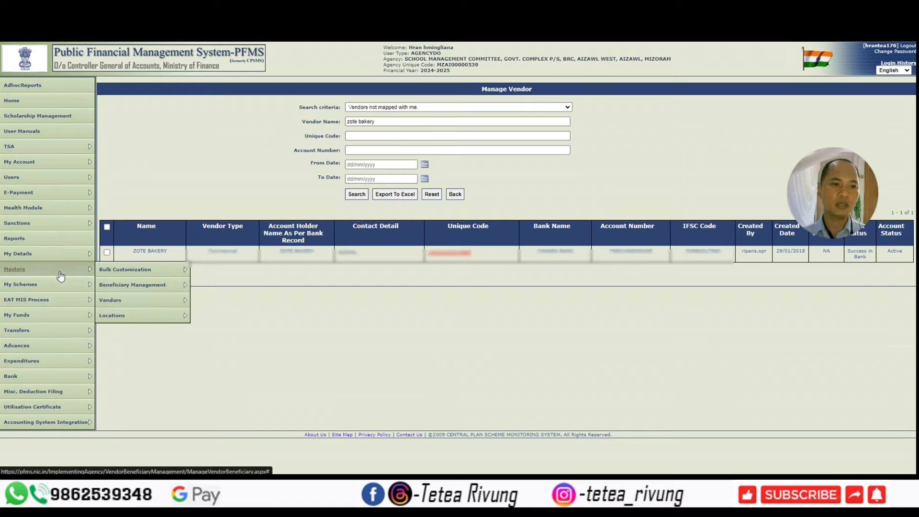
{"action": "mouse_move", "coordinate": [134, 307]}
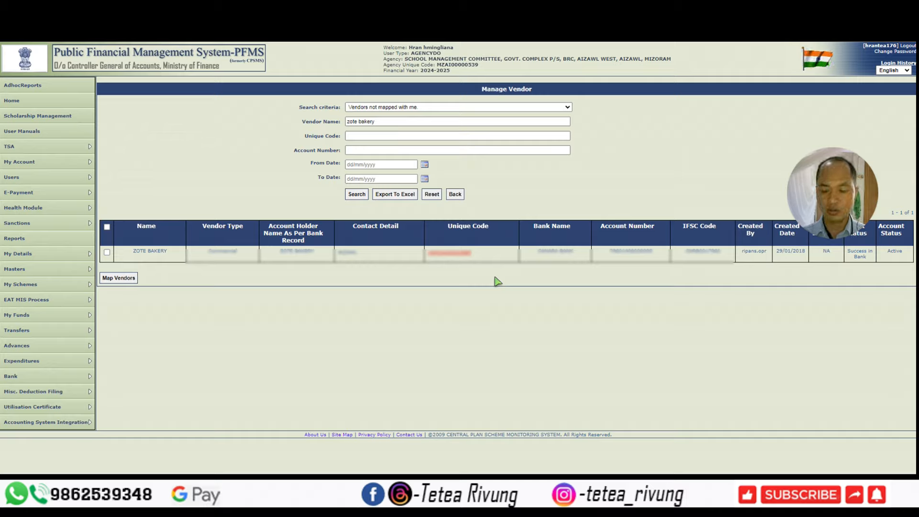
{"action": "left_click", "coordinate": [464, 107]}
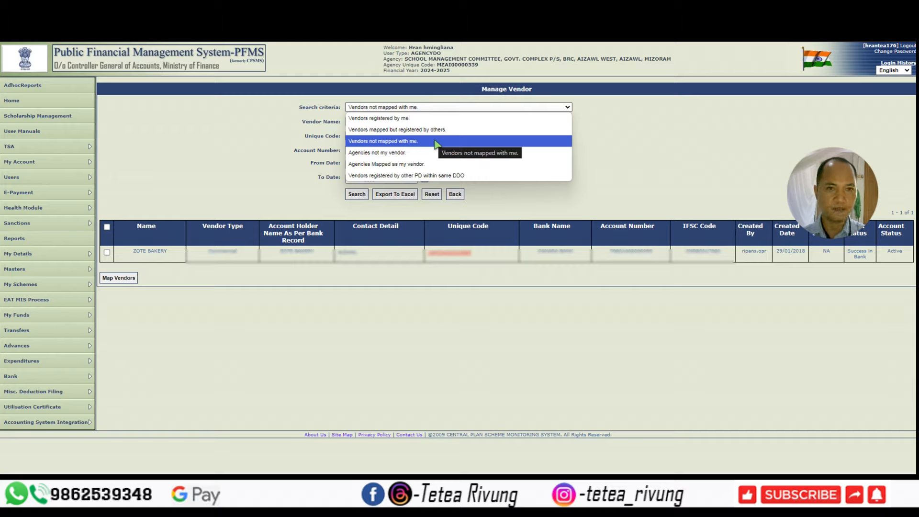
{"action": "left_click", "coordinate": [439, 370]}
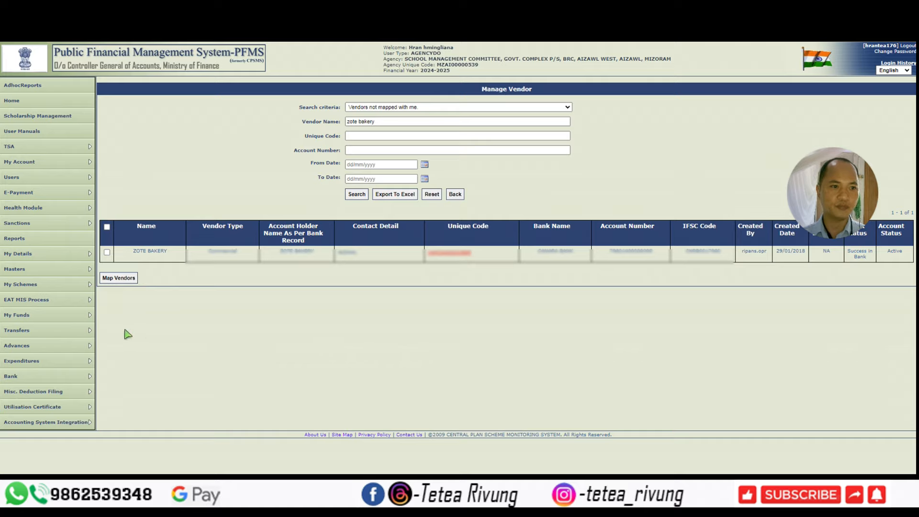
{"action": "mouse_move", "coordinate": [93, 330]}
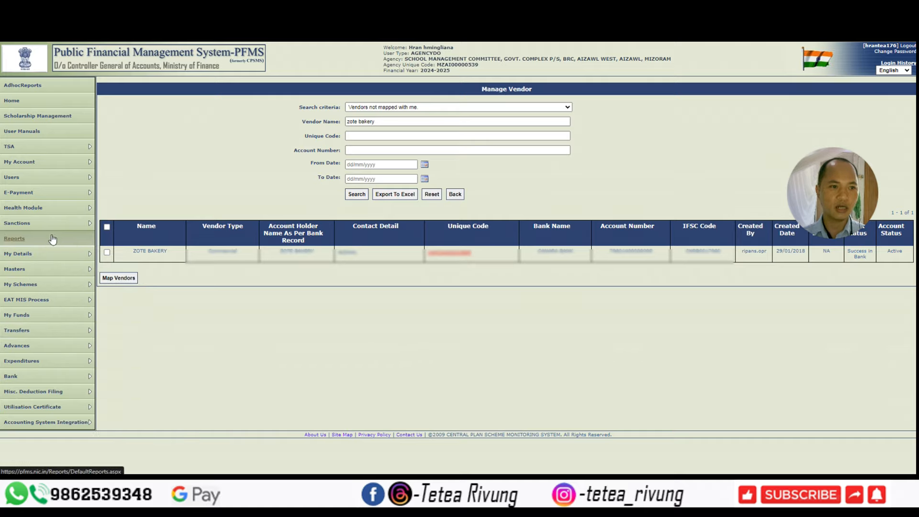
{"action": "mouse_move", "coordinate": [51, 258]}
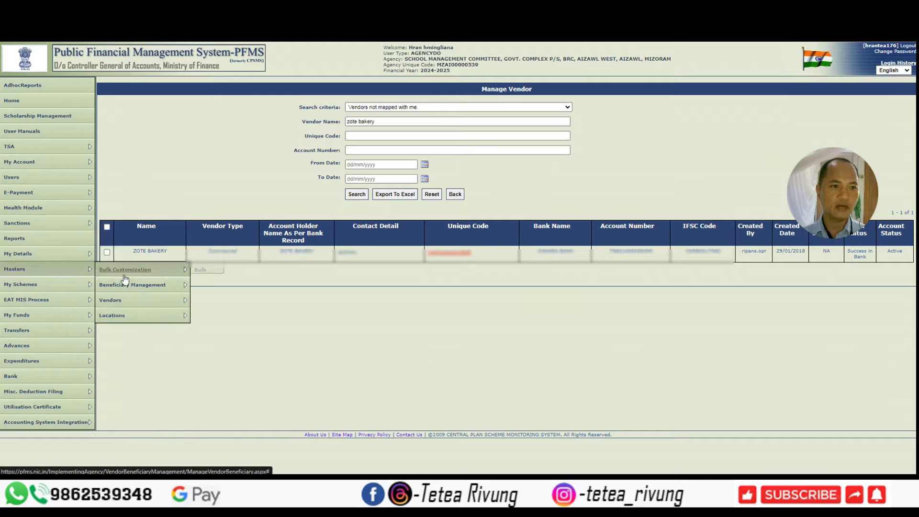
{"action": "mouse_move", "coordinate": [155, 276]}
{"action": "mouse_move", "coordinate": [154, 299]}
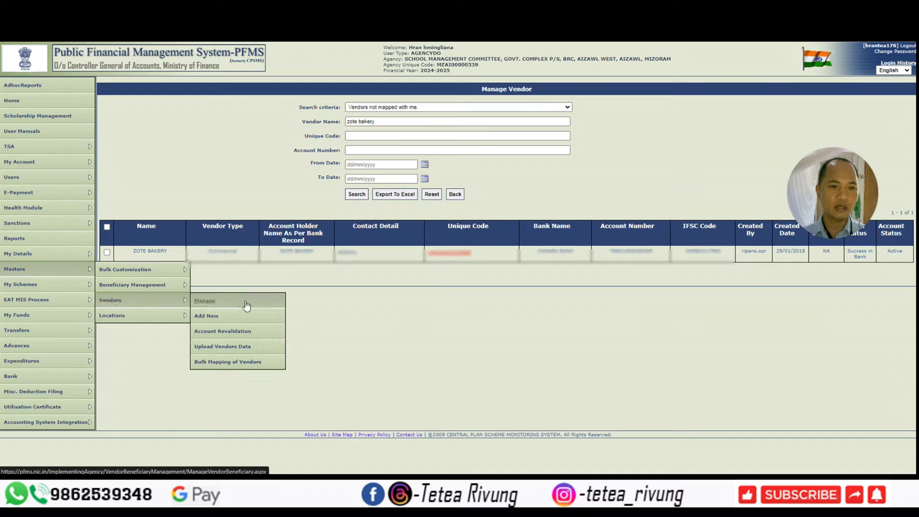
Open the Create Vendor form via Masters > Vendors > Add New, keeping Vendor Type Personal
{"action": "left_click", "coordinate": [207, 317]}
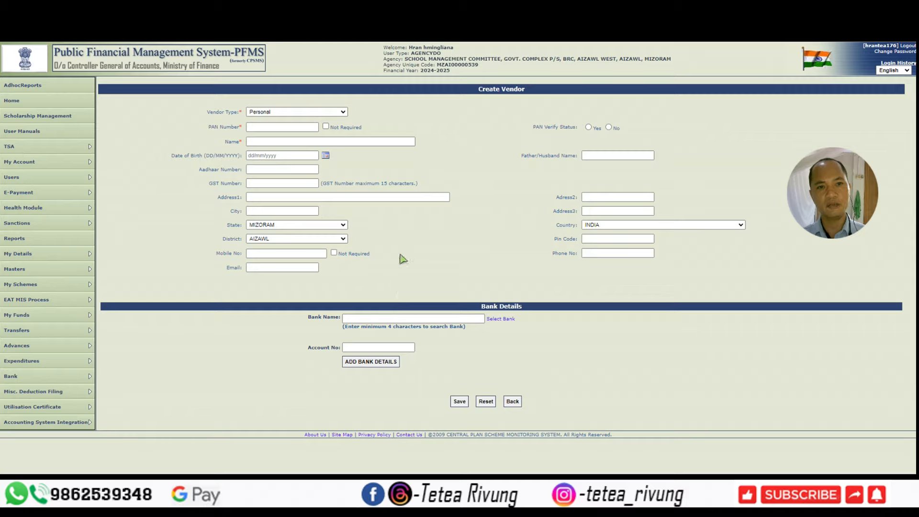
{"action": "left_click", "coordinate": [302, 114]}
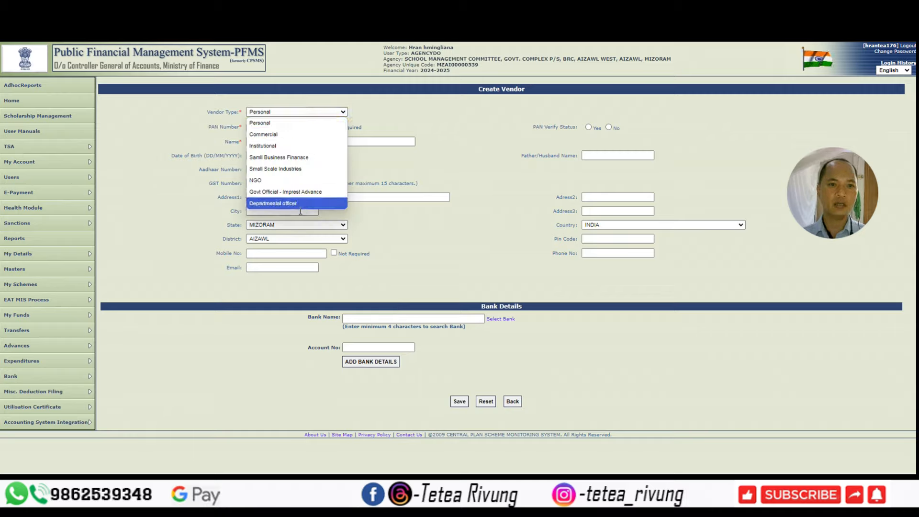
{"action": "left_click", "coordinate": [303, 127]}
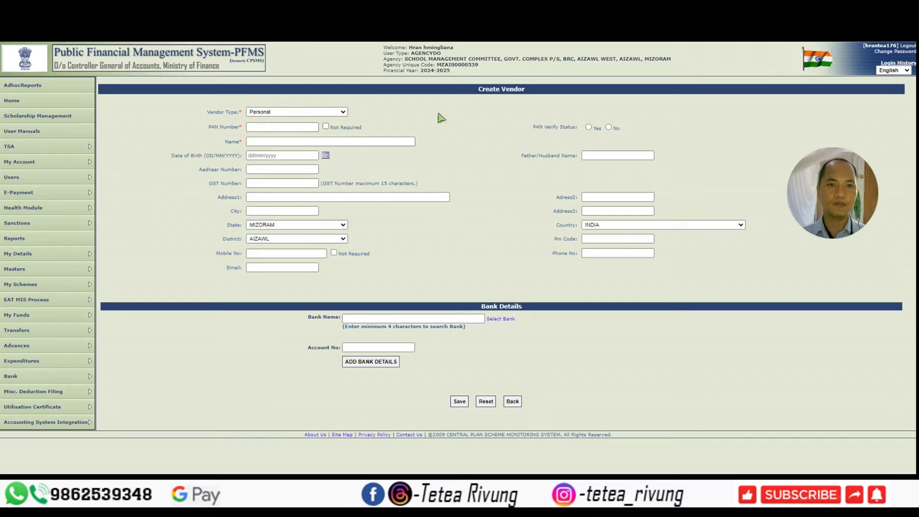
{"action": "left_click", "coordinate": [343, 113]}
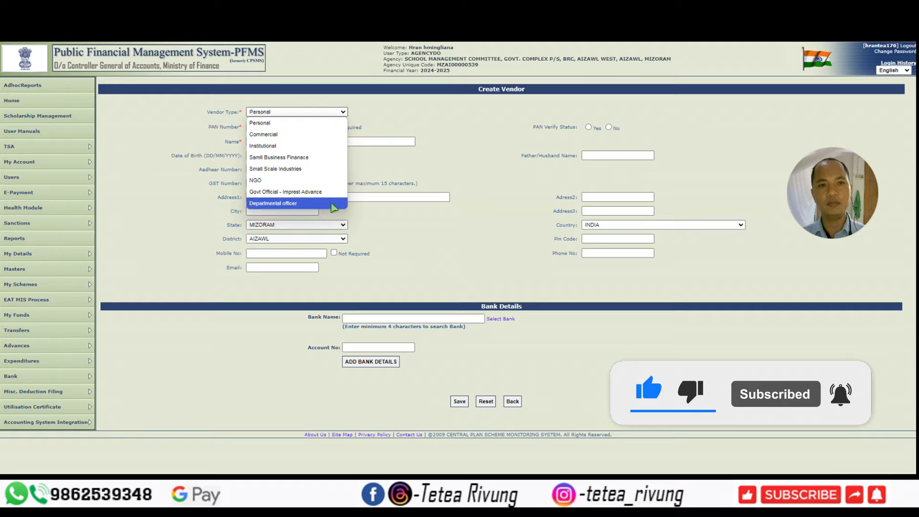
{"action": "left_click", "coordinate": [319, 126]}
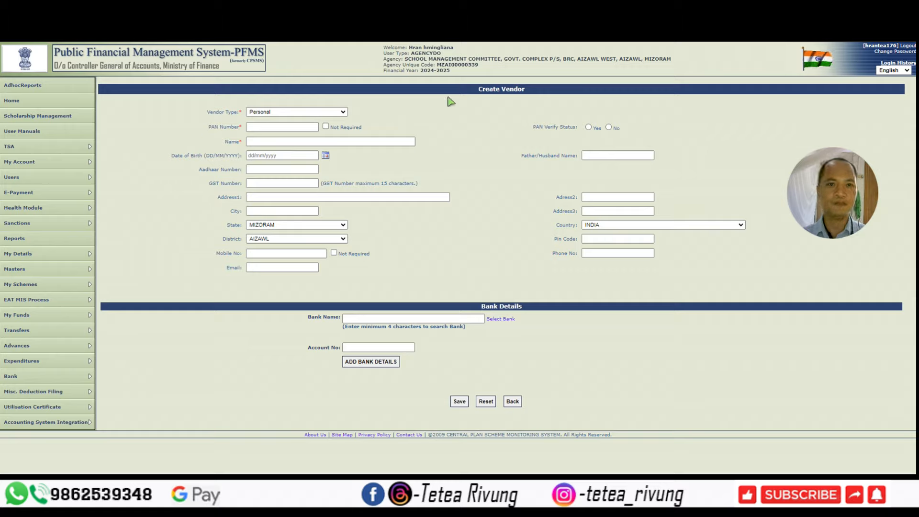
Mark PAN as Not Required and enter the vendor's full name
{"action": "left_click", "coordinate": [258, 126]}
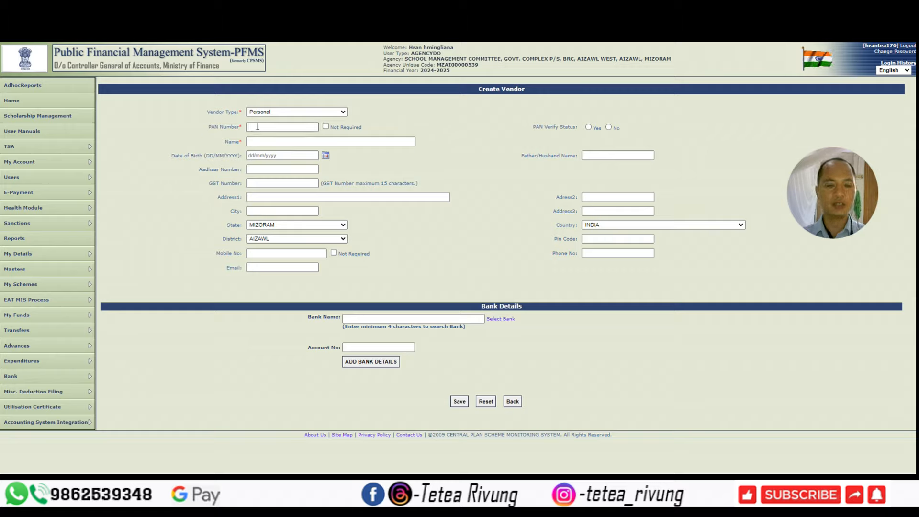
{"action": "left_click", "coordinate": [326, 126]}
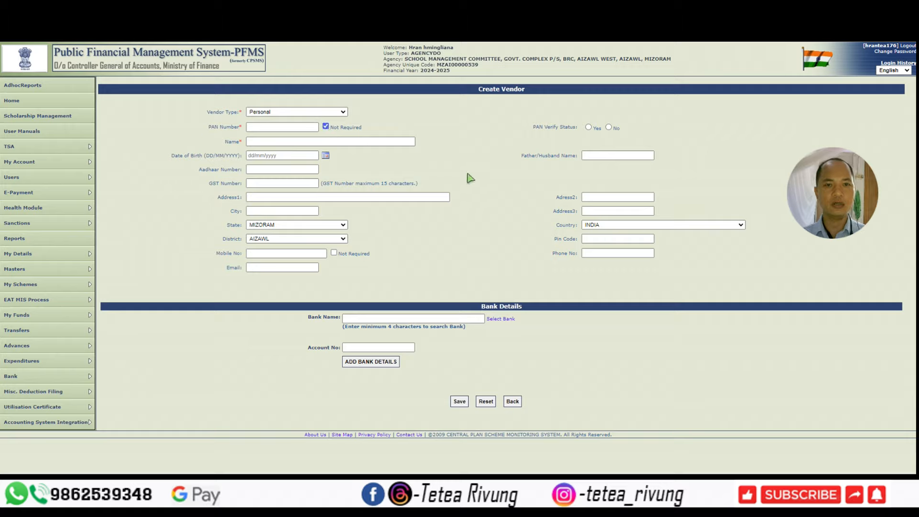
{"action": "left_click", "coordinate": [399, 143]}
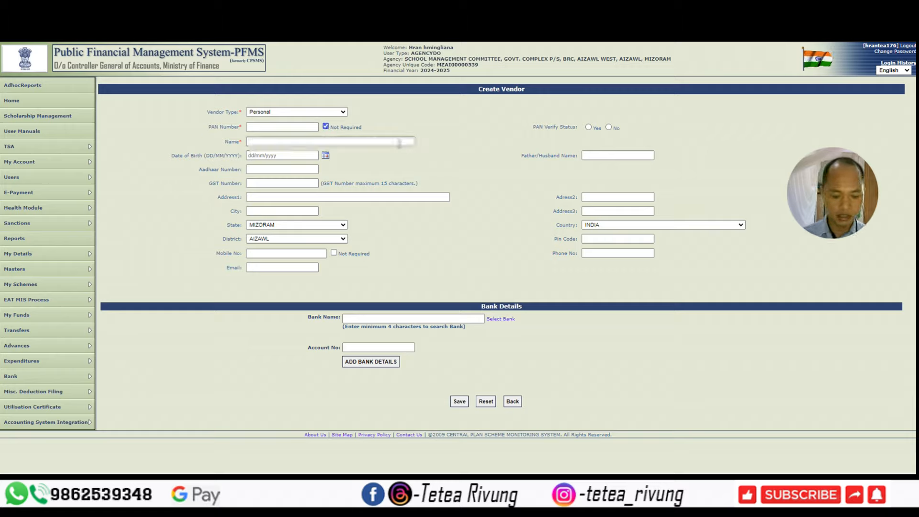
{"action": "type", "text": "F. Lalrin"}
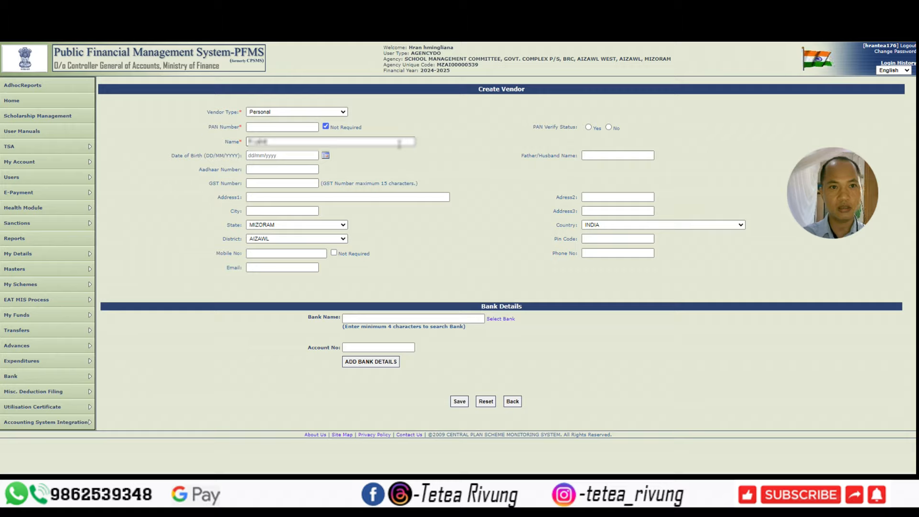
{"action": "type", "text": "ga"}
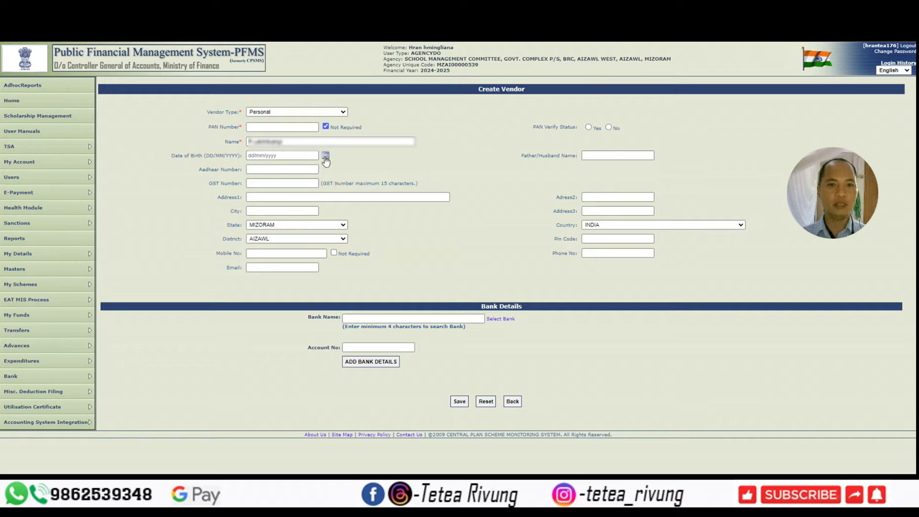
{"action": "left_click", "coordinate": [325, 156]}
{"action": "left_click", "coordinate": [282, 165]}
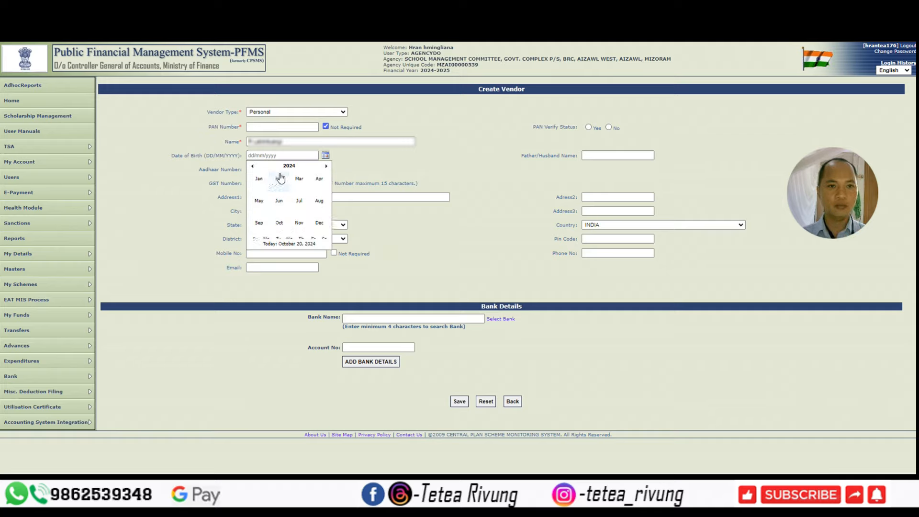
{"action": "left_click", "coordinate": [290, 166]}
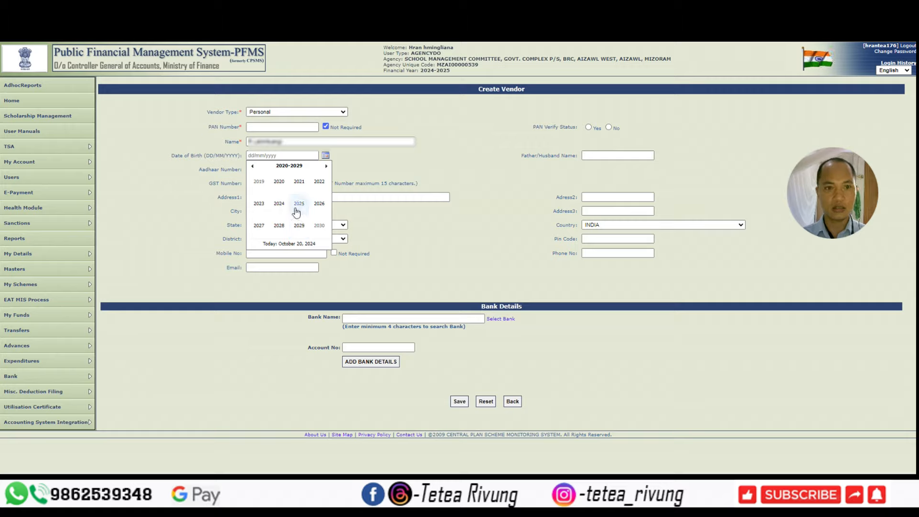
{"action": "left_click", "coordinate": [251, 166]}
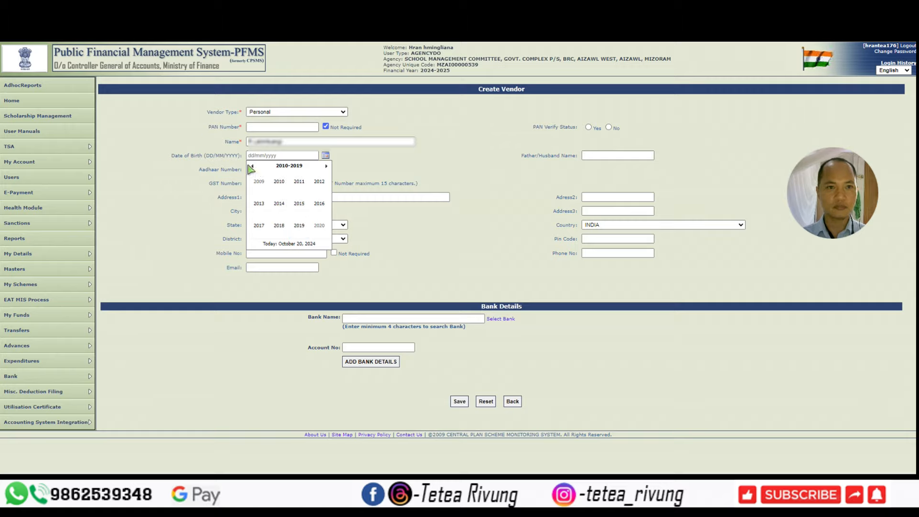
{"action": "left_click", "coordinate": [326, 166]}
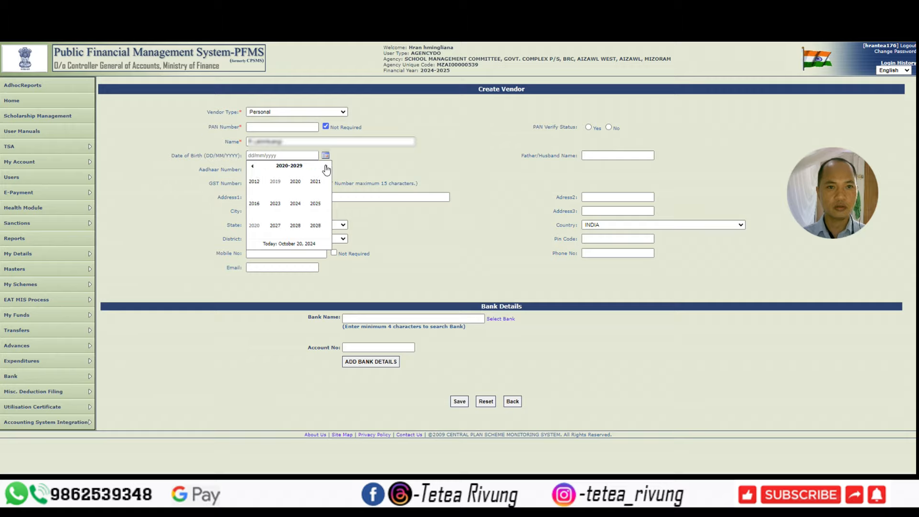
{"action": "left_click", "coordinate": [252, 166]}
{"action": "left_click", "coordinate": [252, 167]}
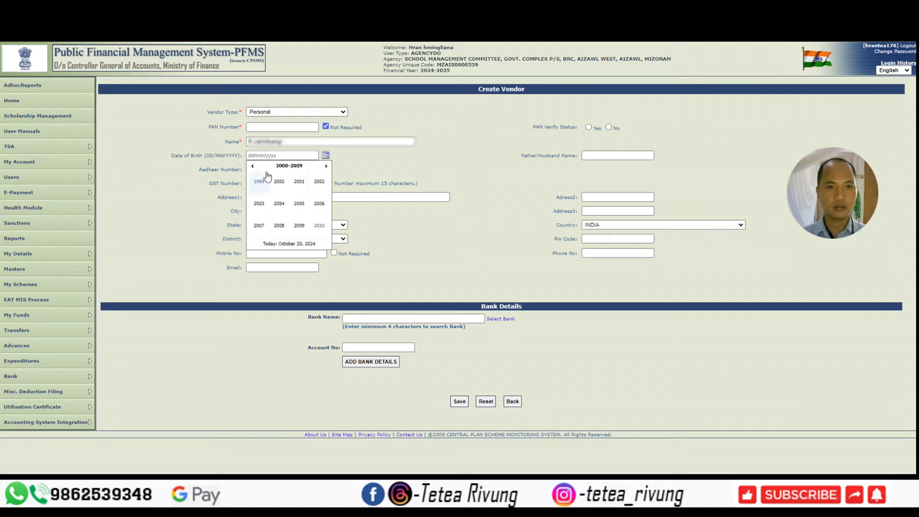
{"action": "left_click", "coordinate": [252, 166]}
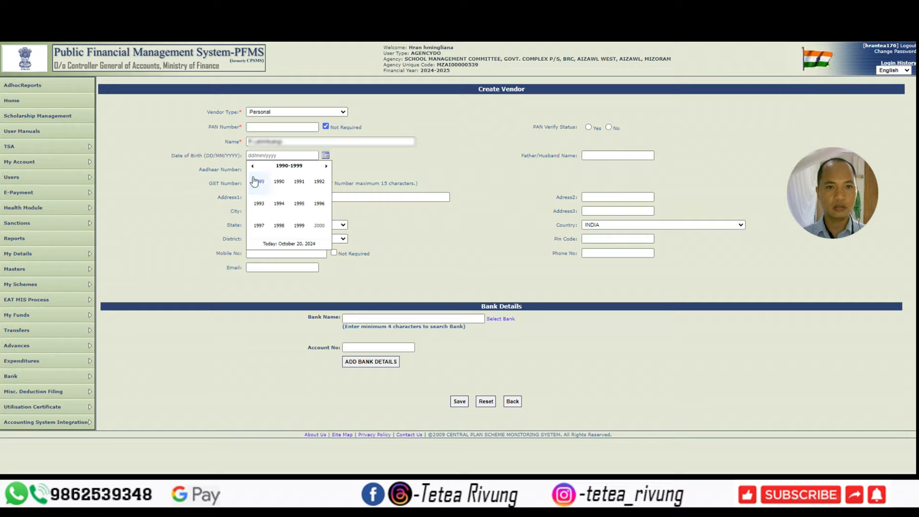
{"action": "left_click", "coordinate": [326, 166]}
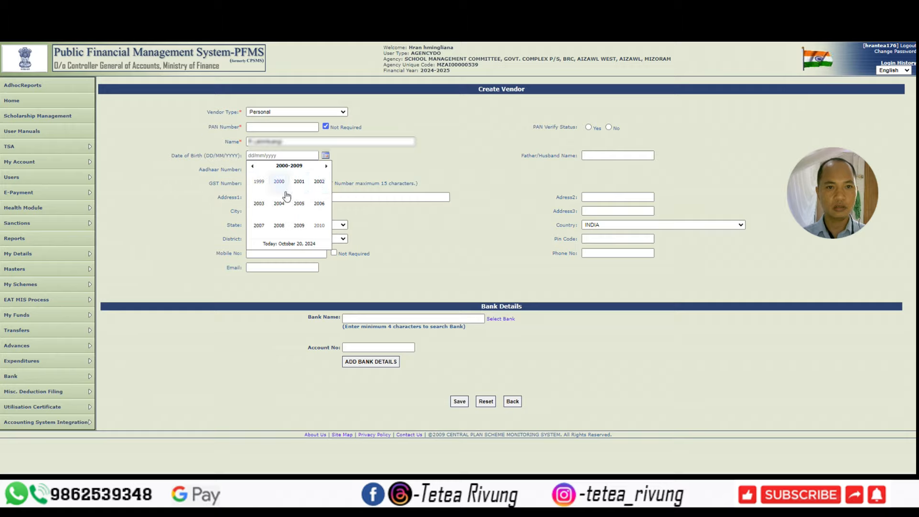
{"action": "left_click", "coordinate": [259, 203]}
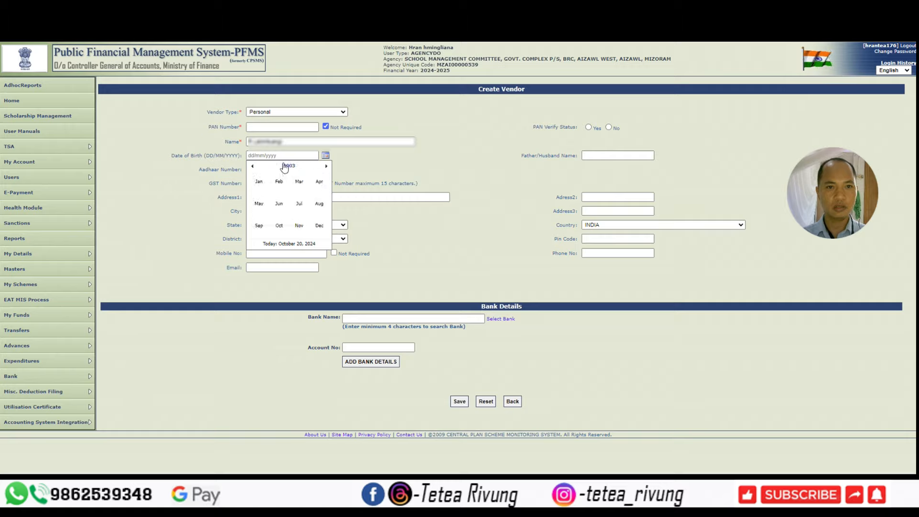
{"action": "left_click", "coordinate": [319, 181]}
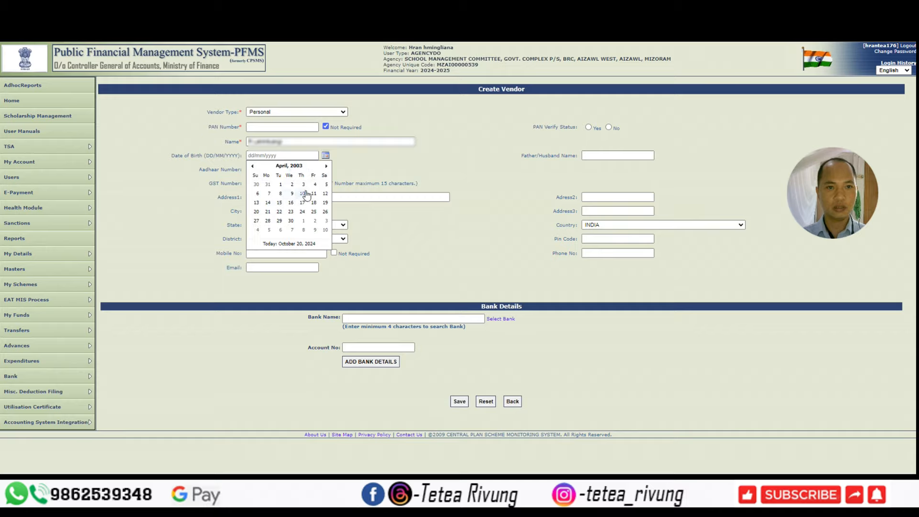
{"action": "left_click", "coordinate": [292, 193]}
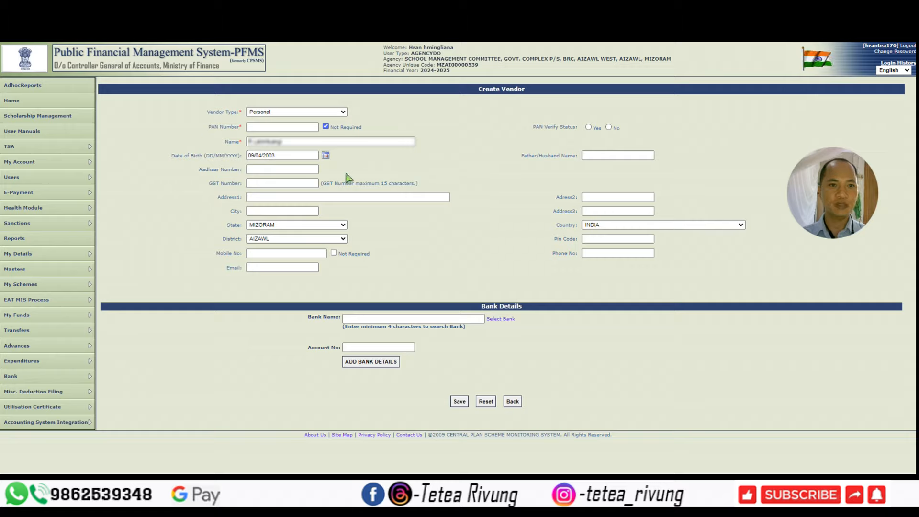
Enter the vendor's street address in Address1 and set the city to Aizawl
{"action": "left_click", "coordinate": [285, 183]}
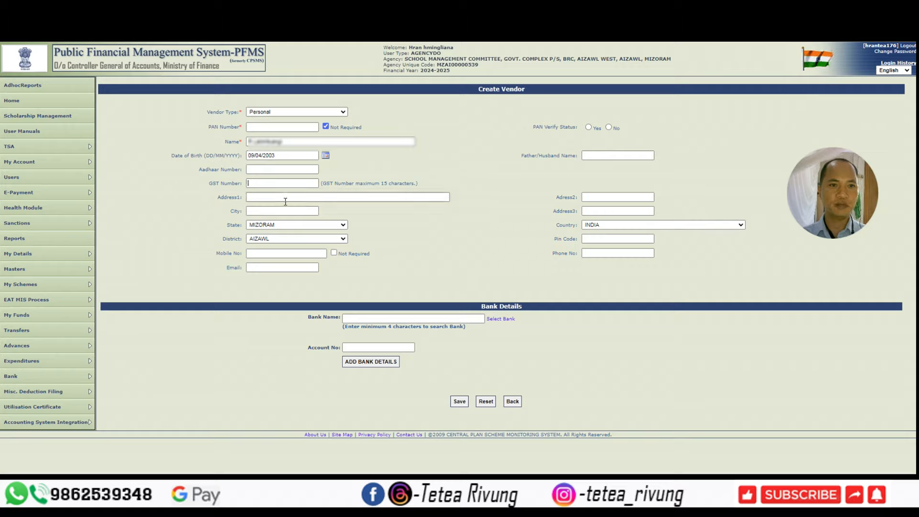
{"action": "left_click", "coordinate": [280, 166]}
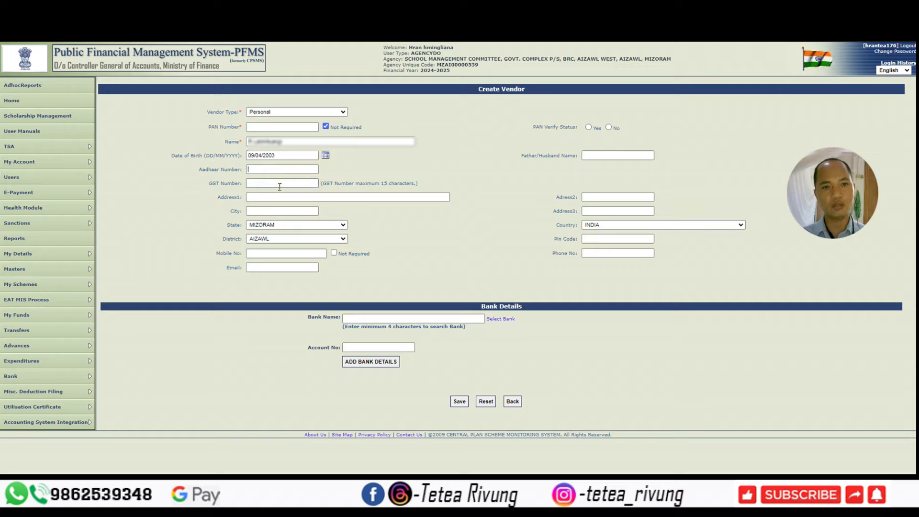
{"action": "left_click", "coordinate": [406, 196]}
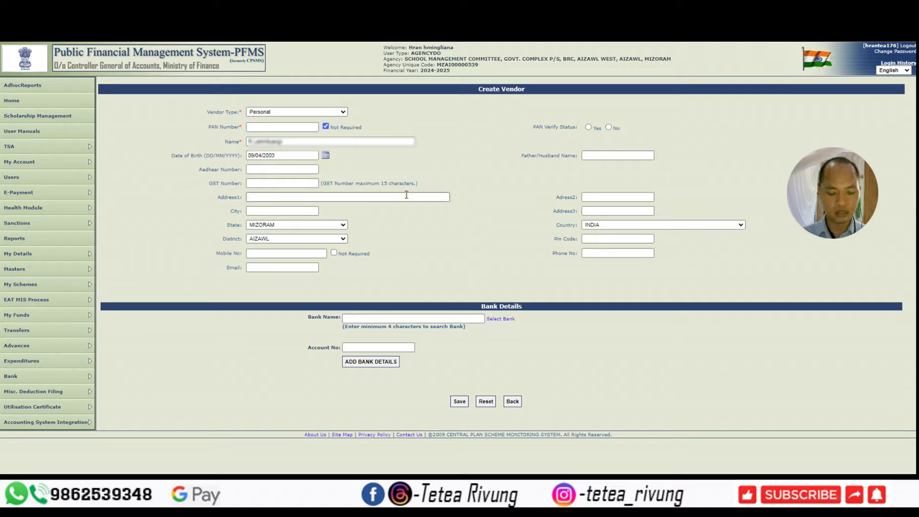
{"action": "type", "text": "House"}
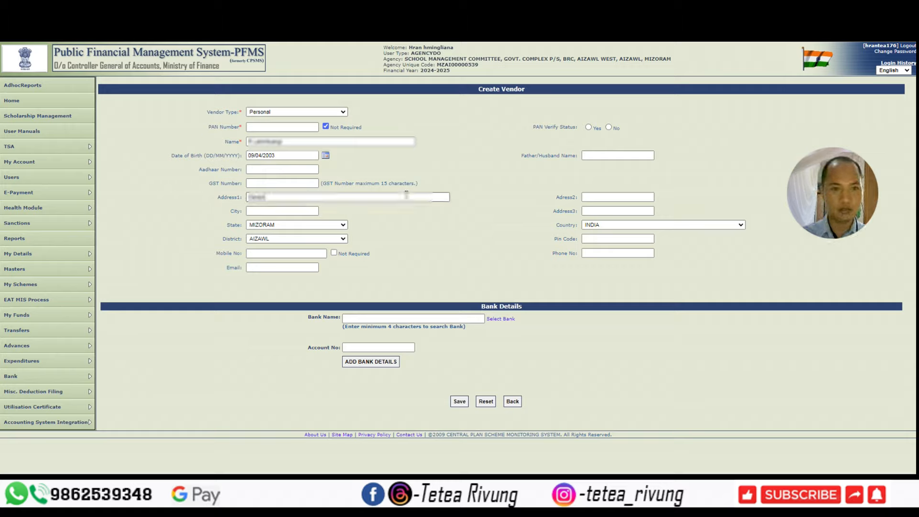
{"action": "type", "text": " Veng"}
{"action": "left_click", "coordinate": [278, 210]}
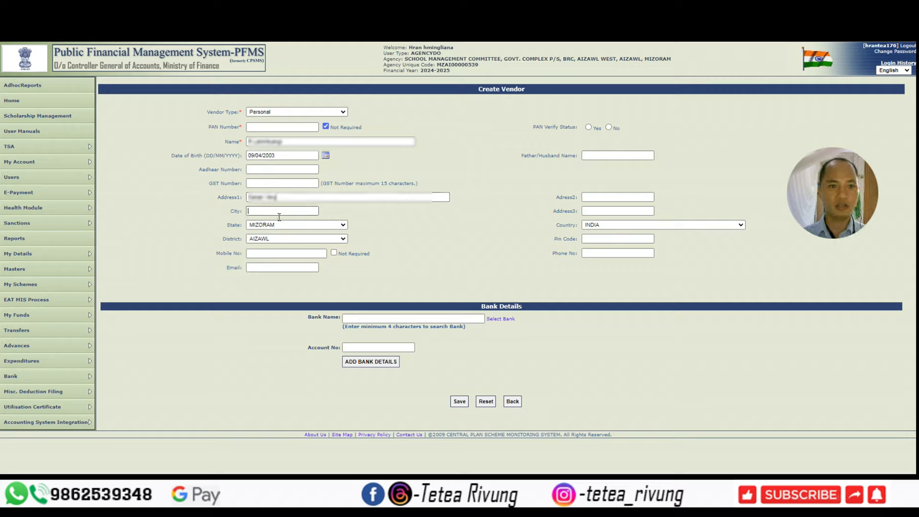
{"action": "type", "text": "Aizawl"}
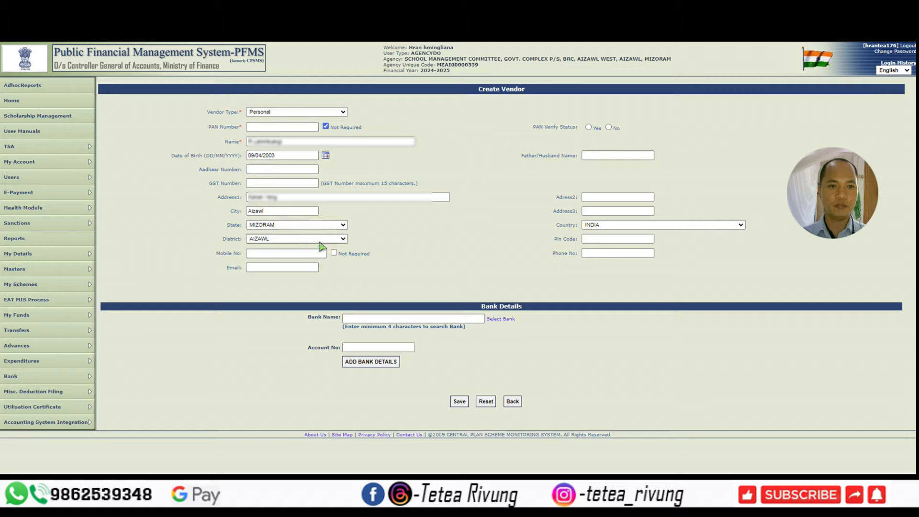
{"action": "left_click", "coordinate": [267, 253]}
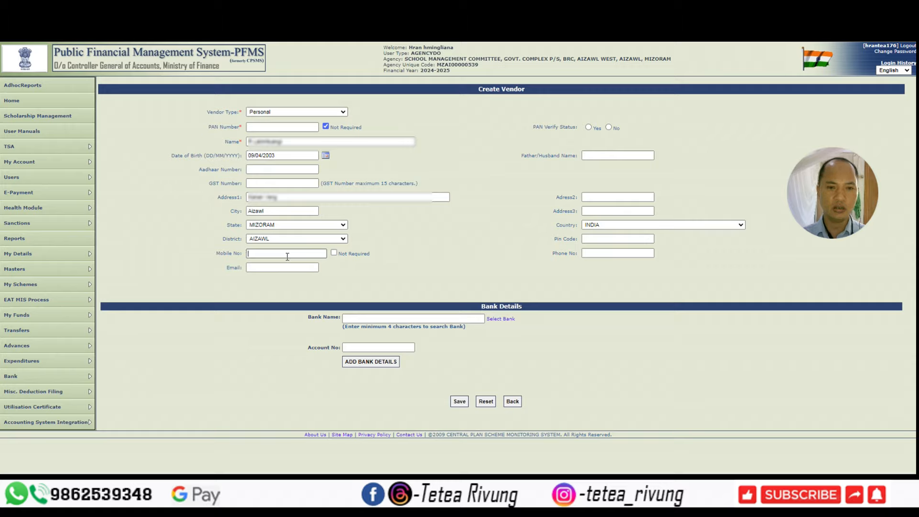
Mark the vendor's mobile number as Not Required and accept the alert
{"action": "left_click", "coordinate": [333, 252]}
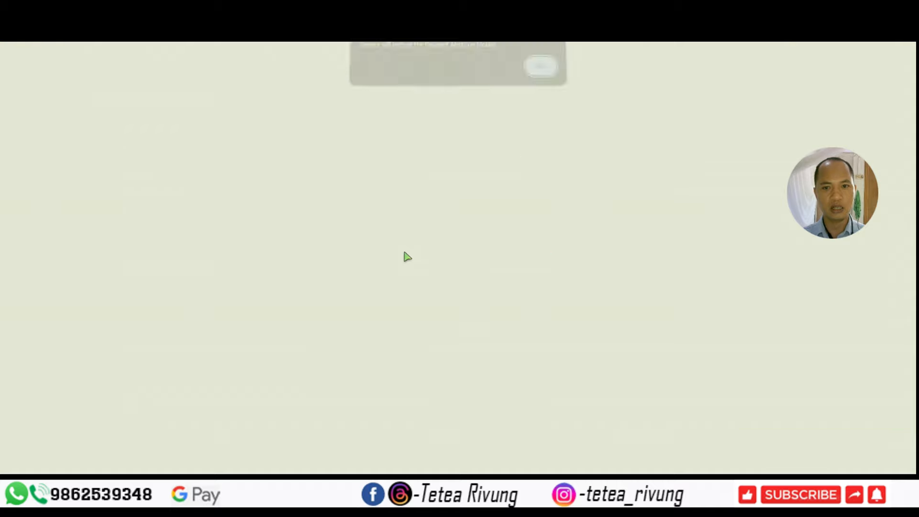
{"action": "left_click", "coordinate": [541, 73]}
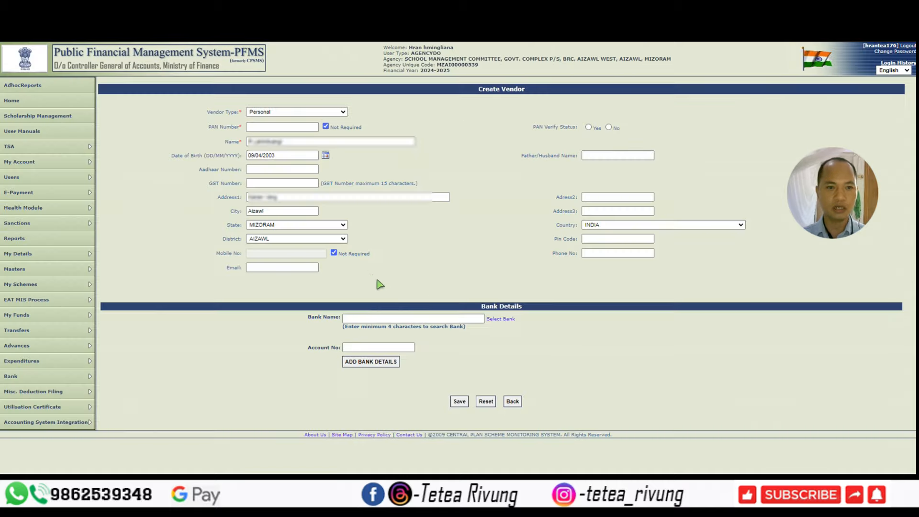
{"action": "left_click", "coordinate": [297, 267]}
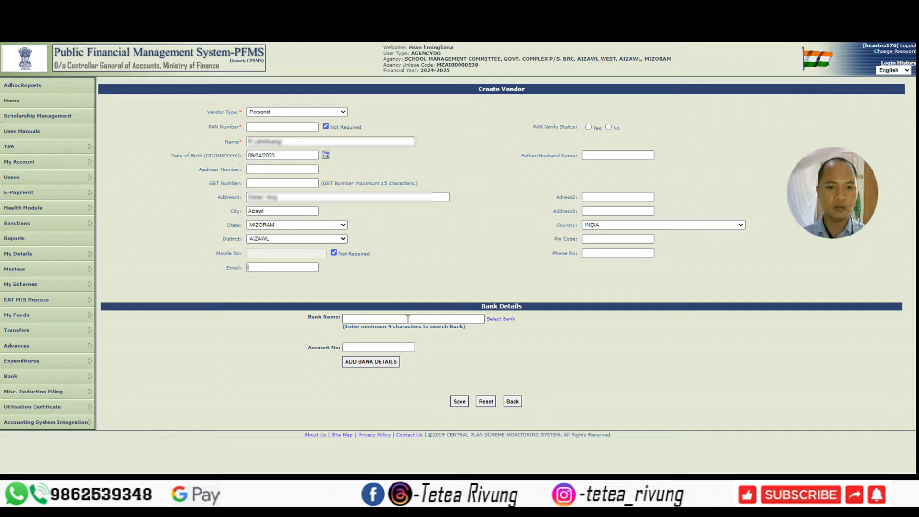
{"action": "left_click", "coordinate": [431, 318]}
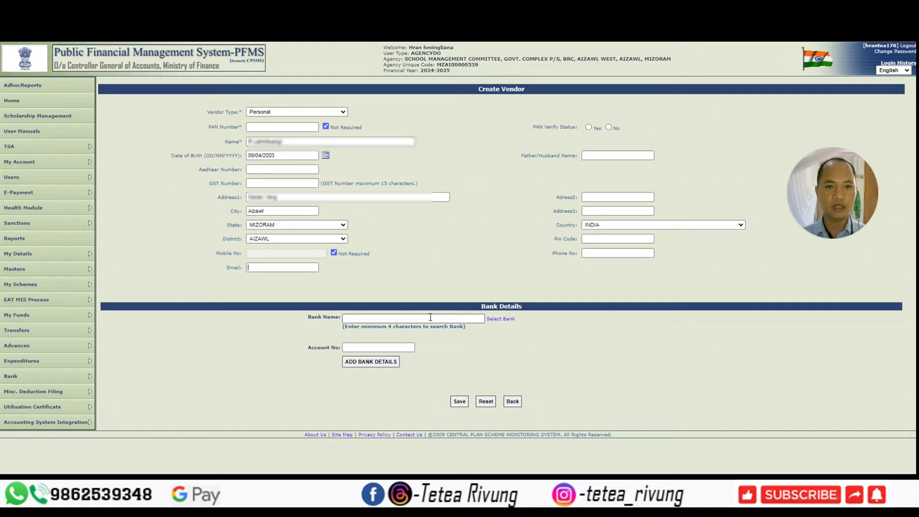
Search for 'Mizoram Rural Bank' and pick MIZORAM RURAL BANK (Y) as the vendor's bank
{"action": "left_click", "coordinate": [501, 320]}
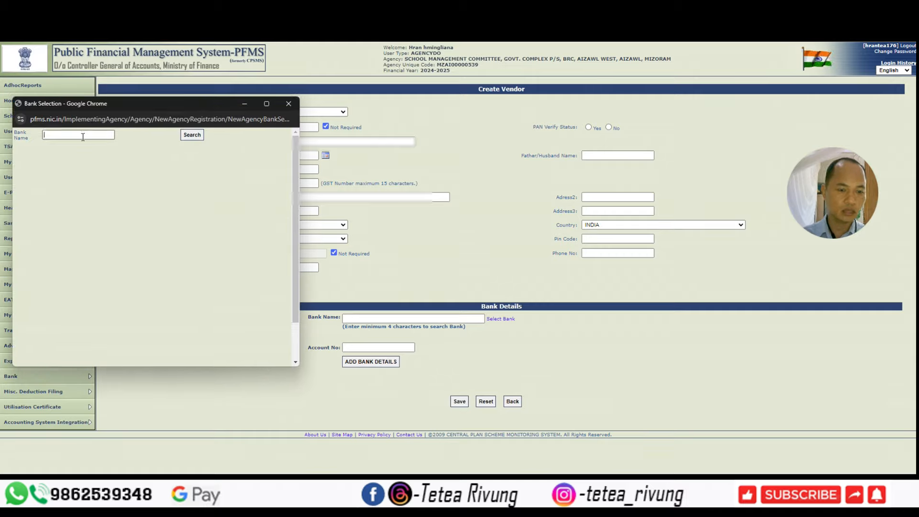
{"action": "left_click", "coordinate": [82, 137]}
{"action": "type", "text": "Mizoram "}
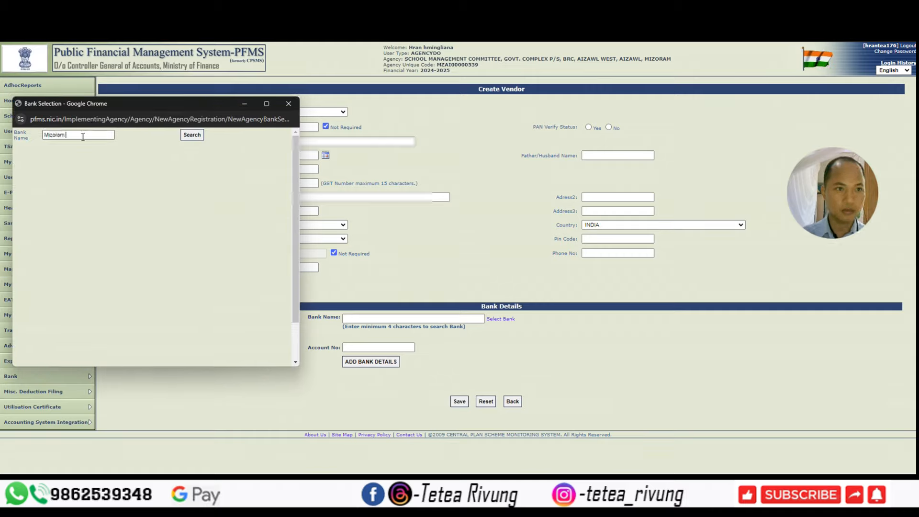
{"action": "type", "text": "Rural"}
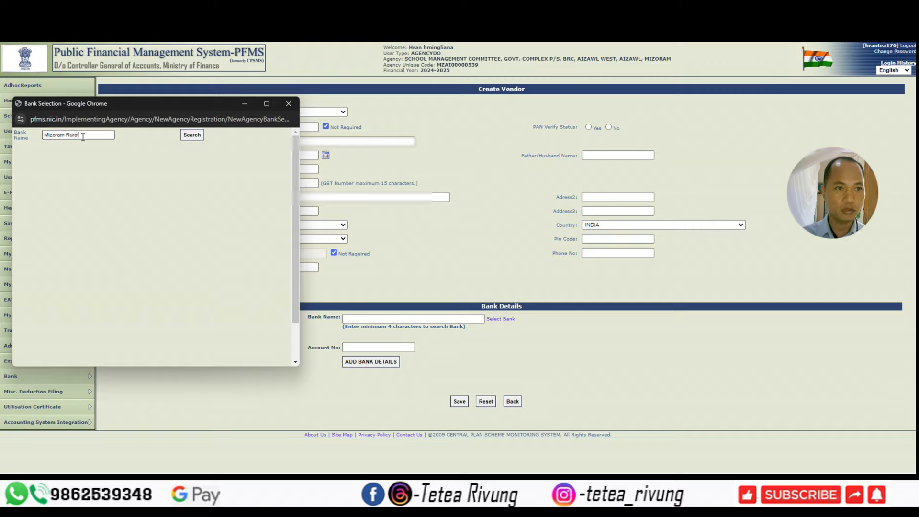
{"action": "type", "text": " Bank"}
{"action": "key", "text": "Return"}
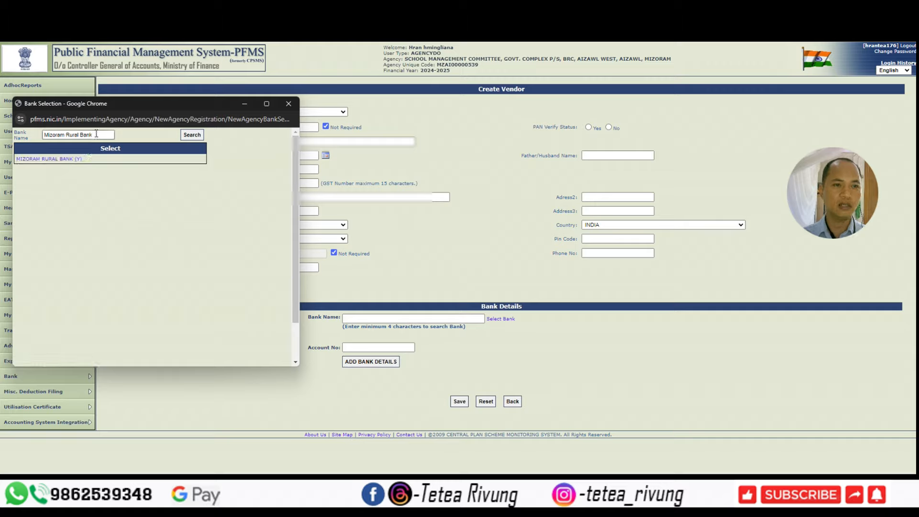
{"action": "left_click", "coordinate": [75, 160]}
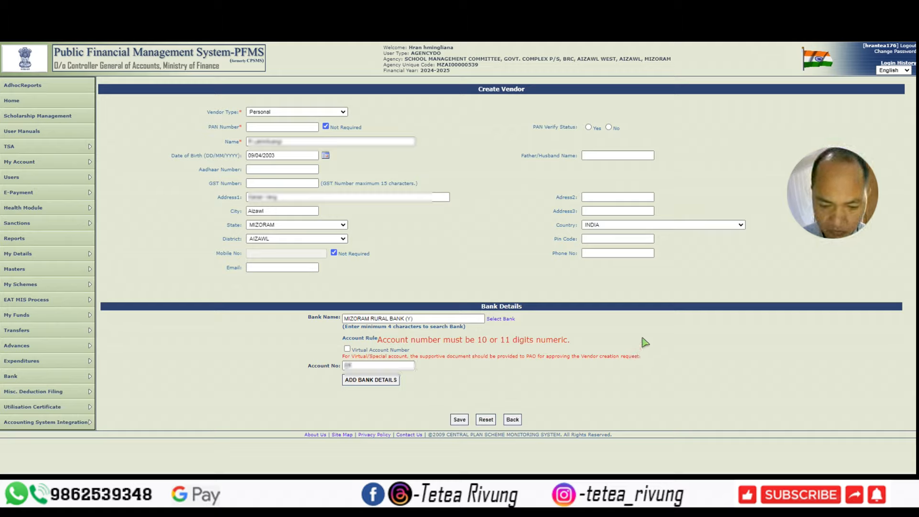
Finish the account number and check the added bank row's name, account number and Active status
{"action": "type", "text": "0"}
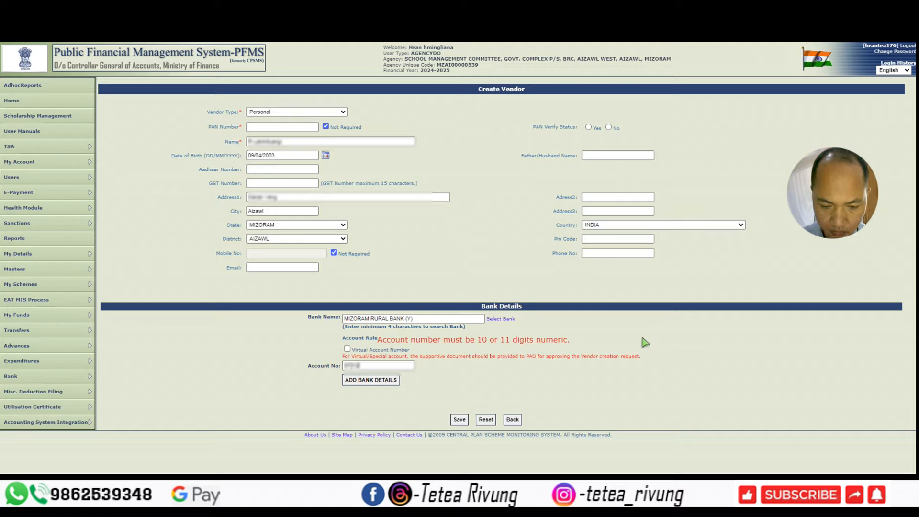
{"action": "type", "text": "0"}
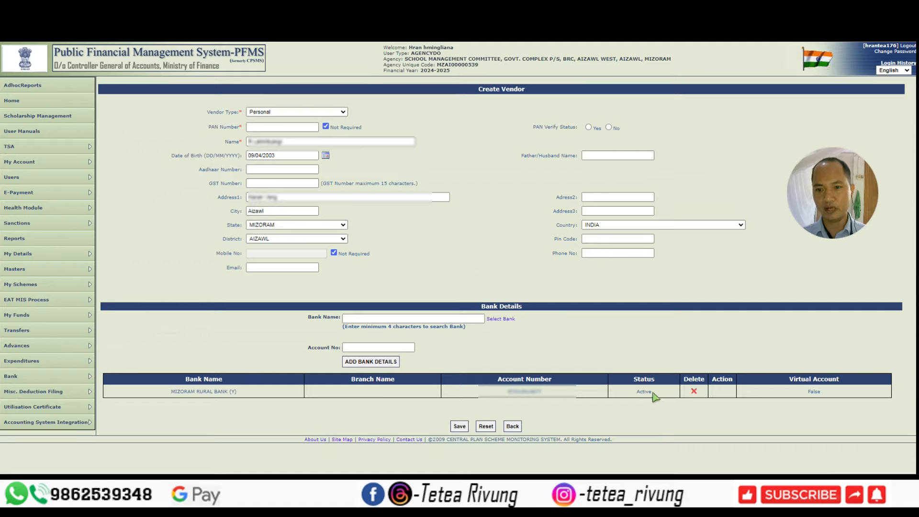
{"action": "left_click_drag", "start_coordinate": [652, 392], "coordinate": [636, 395]}
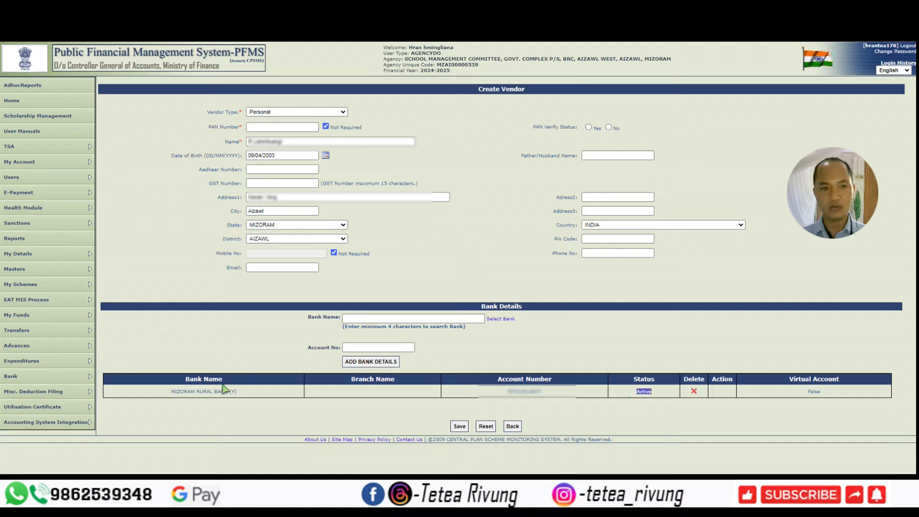
{"action": "left_click_drag", "start_coordinate": [244, 397], "coordinate": [174, 402]}
{"action": "left_click_drag", "start_coordinate": [504, 398], "coordinate": [713, 424]}
{"action": "left_click", "coordinate": [714, 424]}
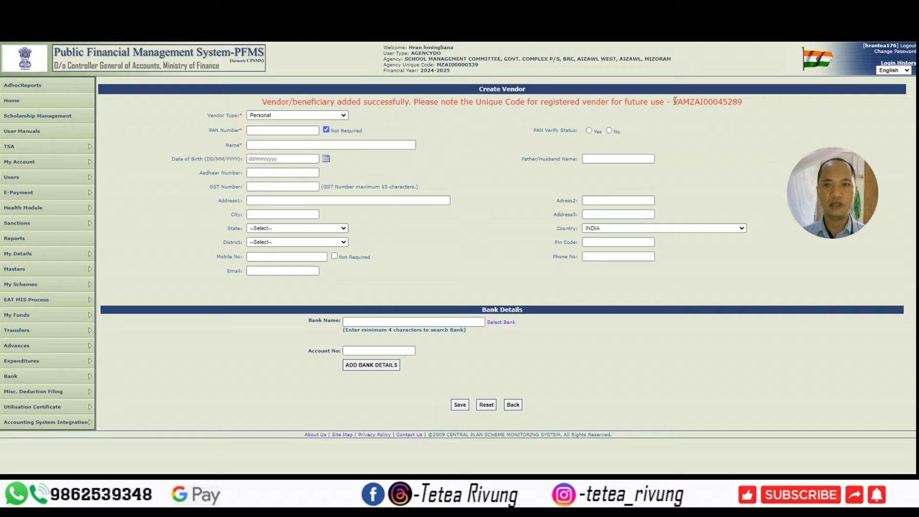
Select the new vendor's unique code and go to Masters > Vendors > Manage
{"action": "left_click_drag", "start_coordinate": [674, 101], "coordinate": [751, 109]}
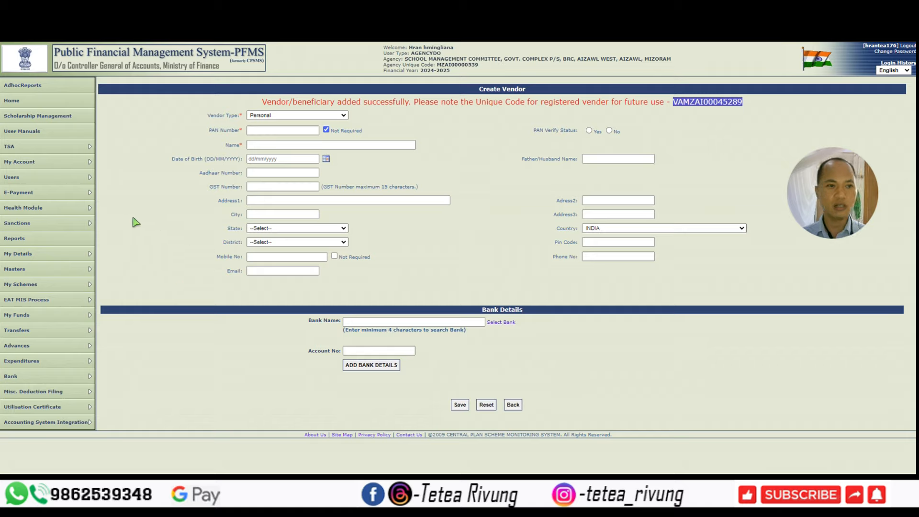
{"action": "mouse_move", "coordinate": [56, 276]}
{"action": "mouse_move", "coordinate": [146, 301]}
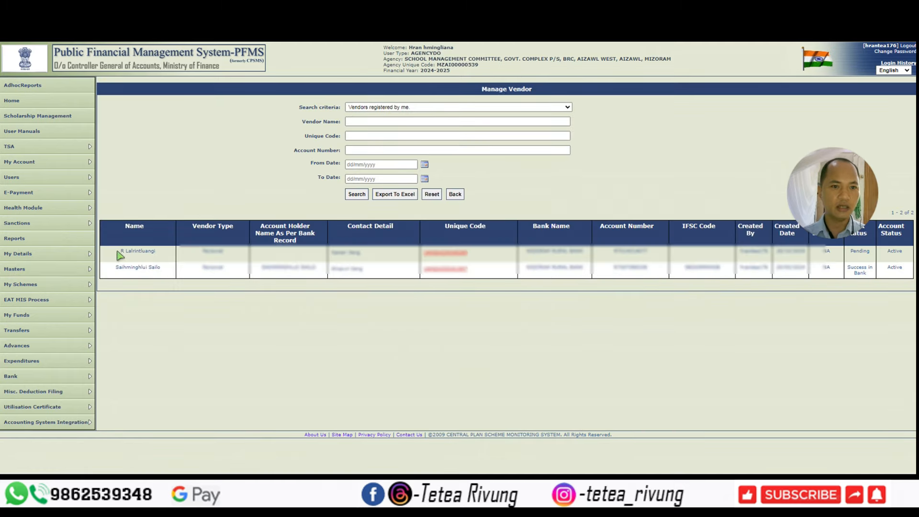
{"action": "left_click_drag", "start_coordinate": [120, 252], "coordinate": [862, 247]}
{"action": "left_click", "coordinate": [860, 251]}
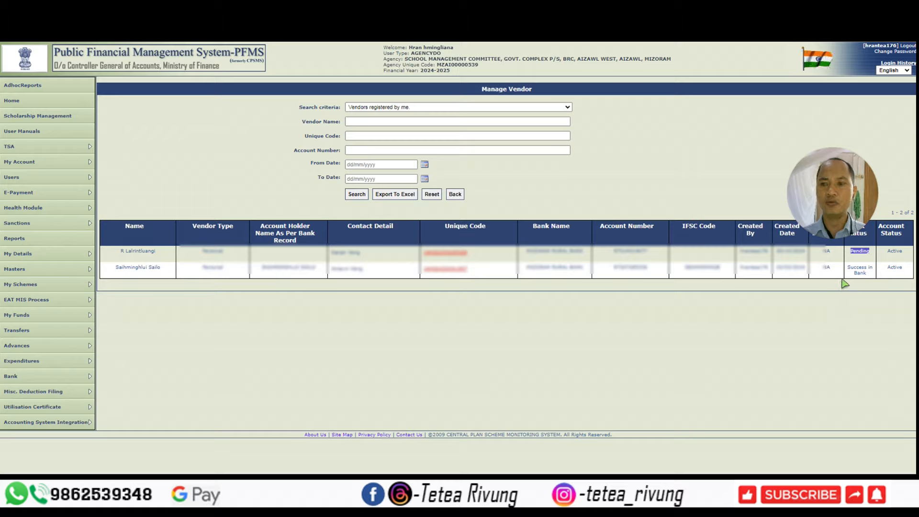
{"action": "left_click_drag", "start_coordinate": [841, 192], "coordinate": [870, 144]}
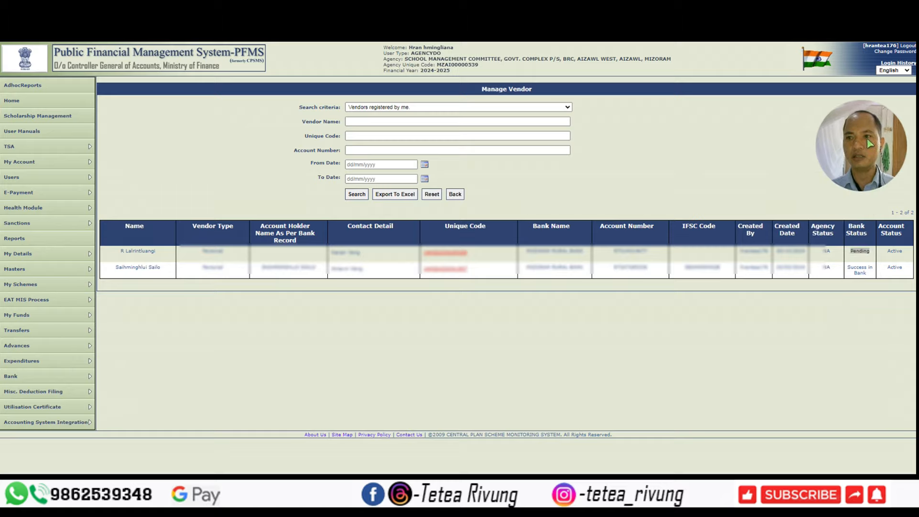
{"action": "left_click", "coordinate": [848, 272]}
{"action": "left_click_drag", "start_coordinate": [846, 270], "coordinate": [872, 283]}
{"action": "left_click", "coordinate": [855, 329]}
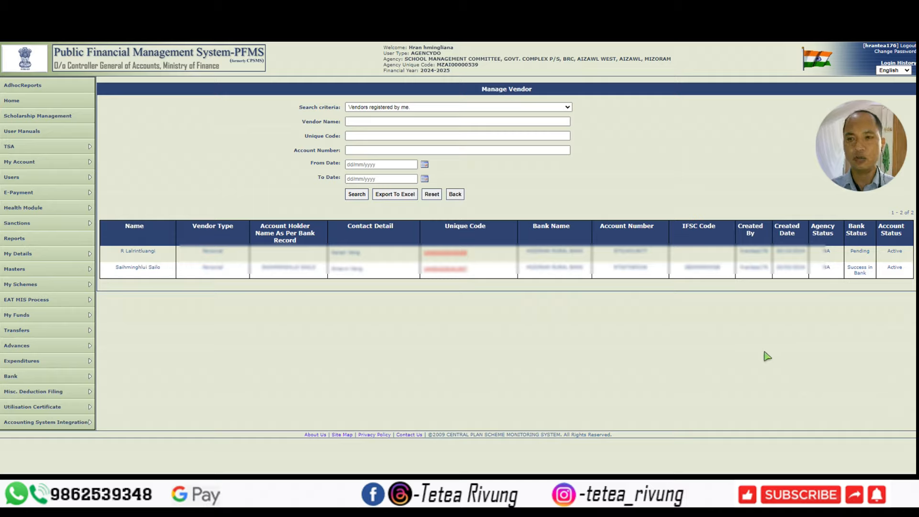
{"action": "left_click", "coordinate": [534, 108]}
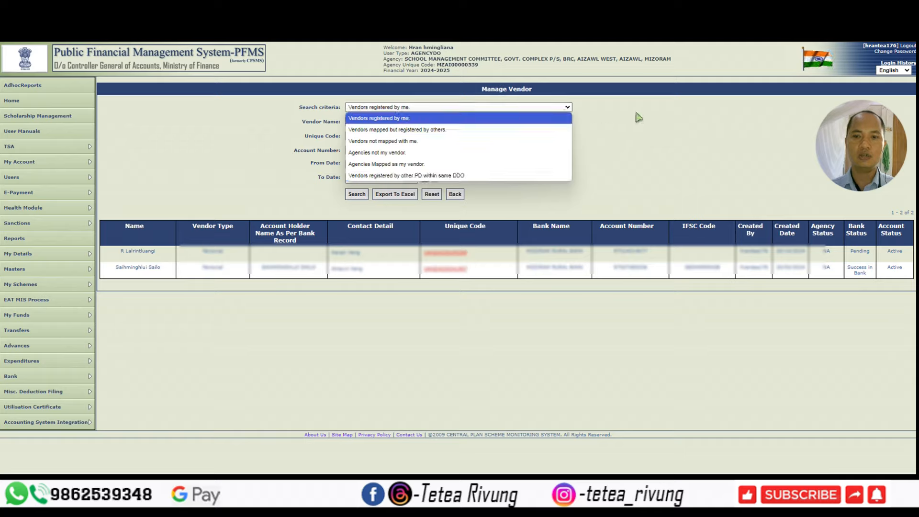
{"action": "left_click", "coordinate": [640, 116]}
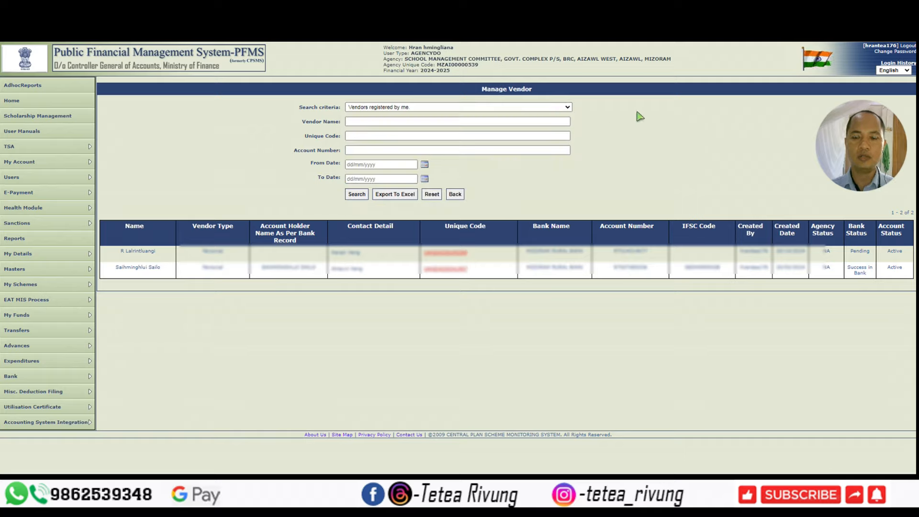